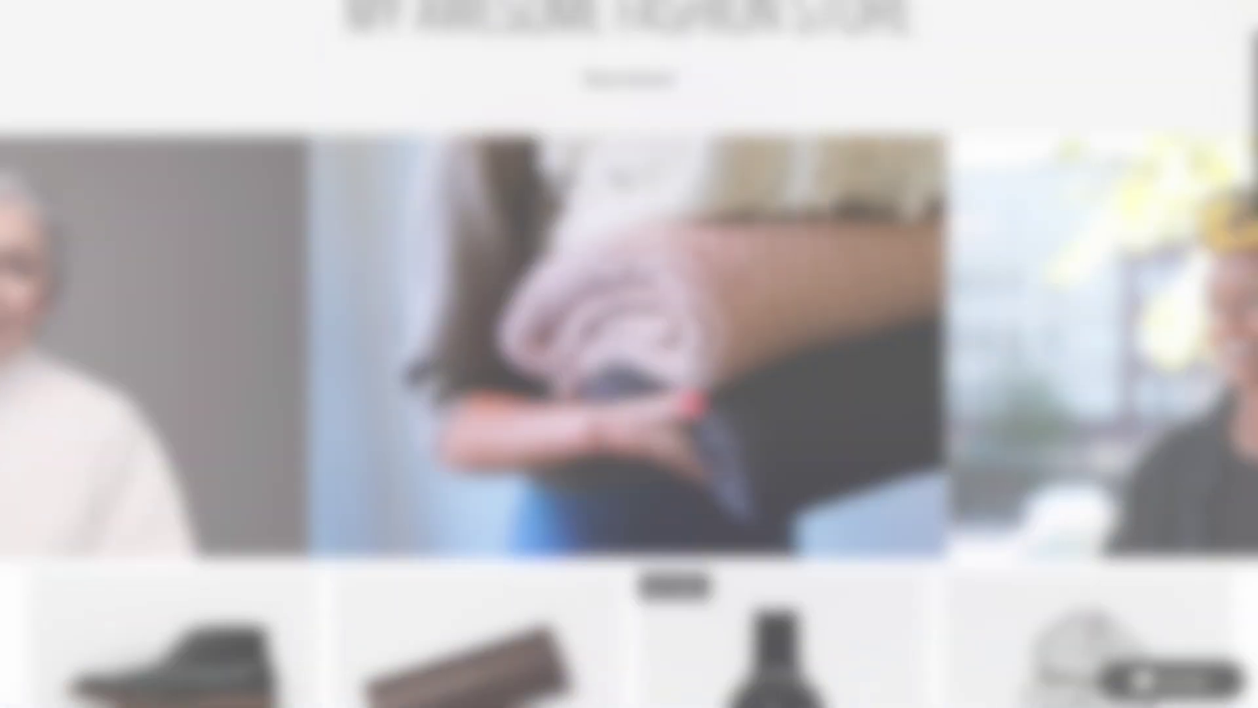
Search the Chrome Web Store for 'aliscraper' and add the AliScraper extension to Chrome.
scroll(617, 182, "down", 4)
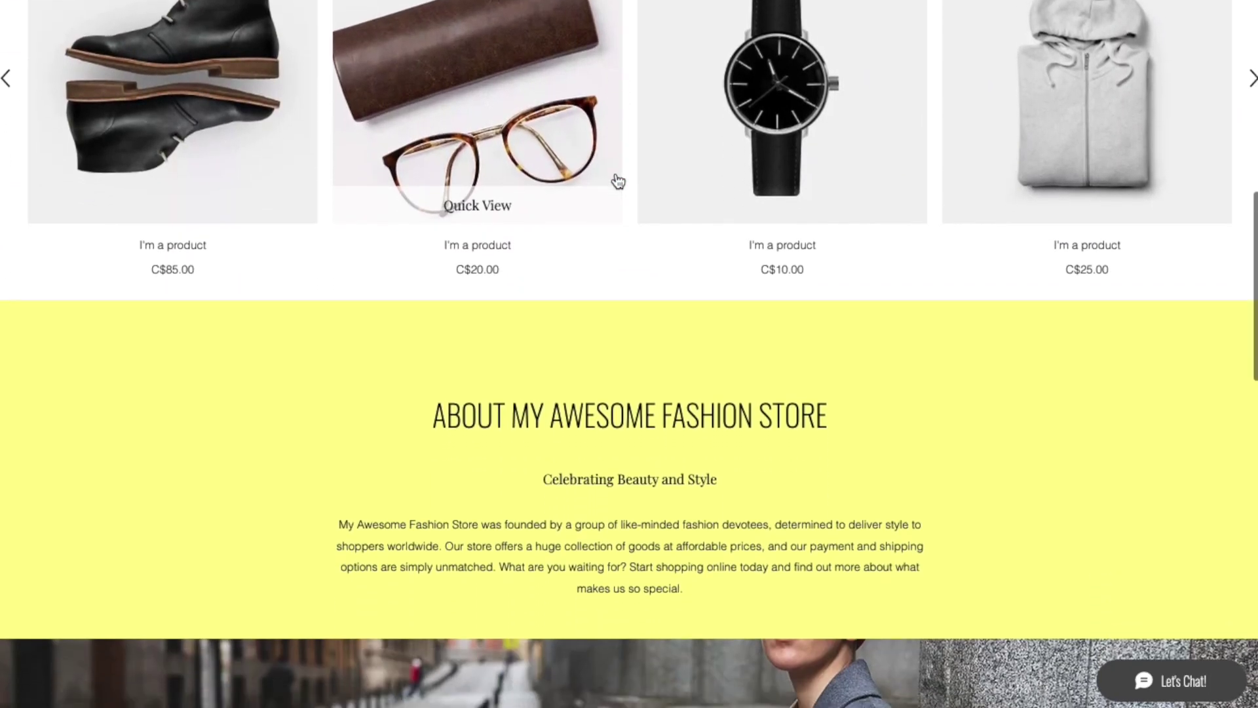
scroll(616, 177, "down", 8)
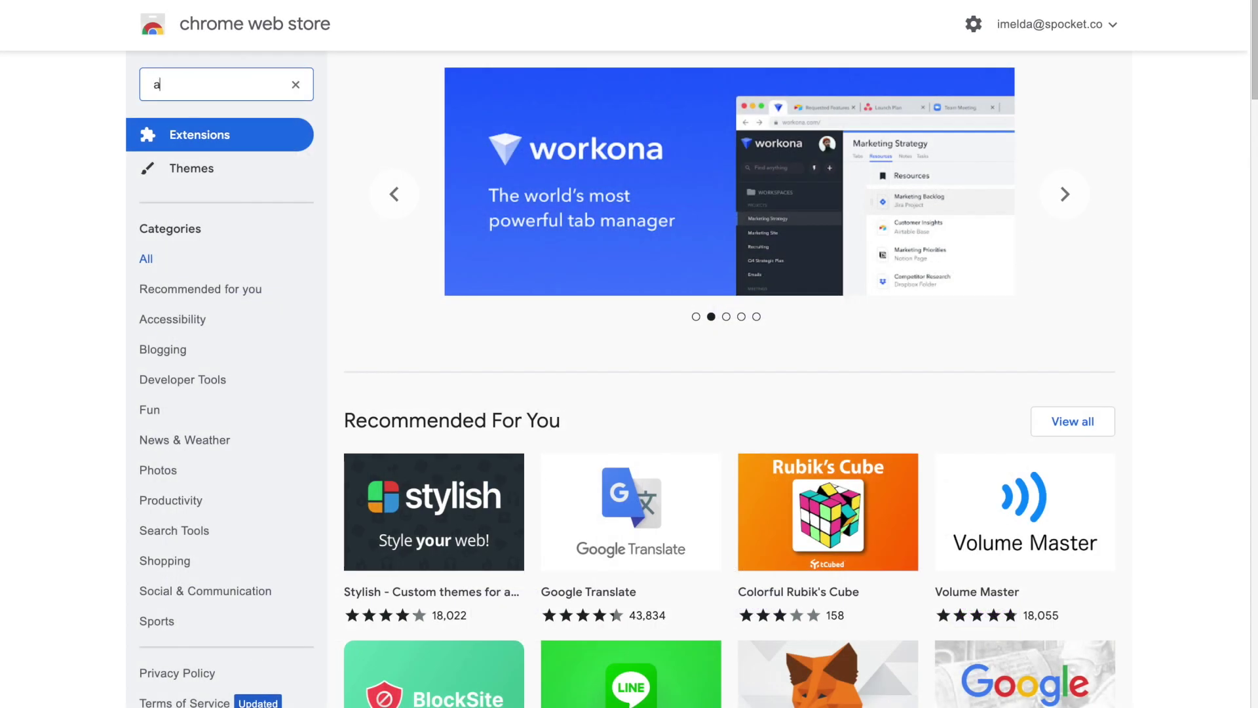
type("liscraper")
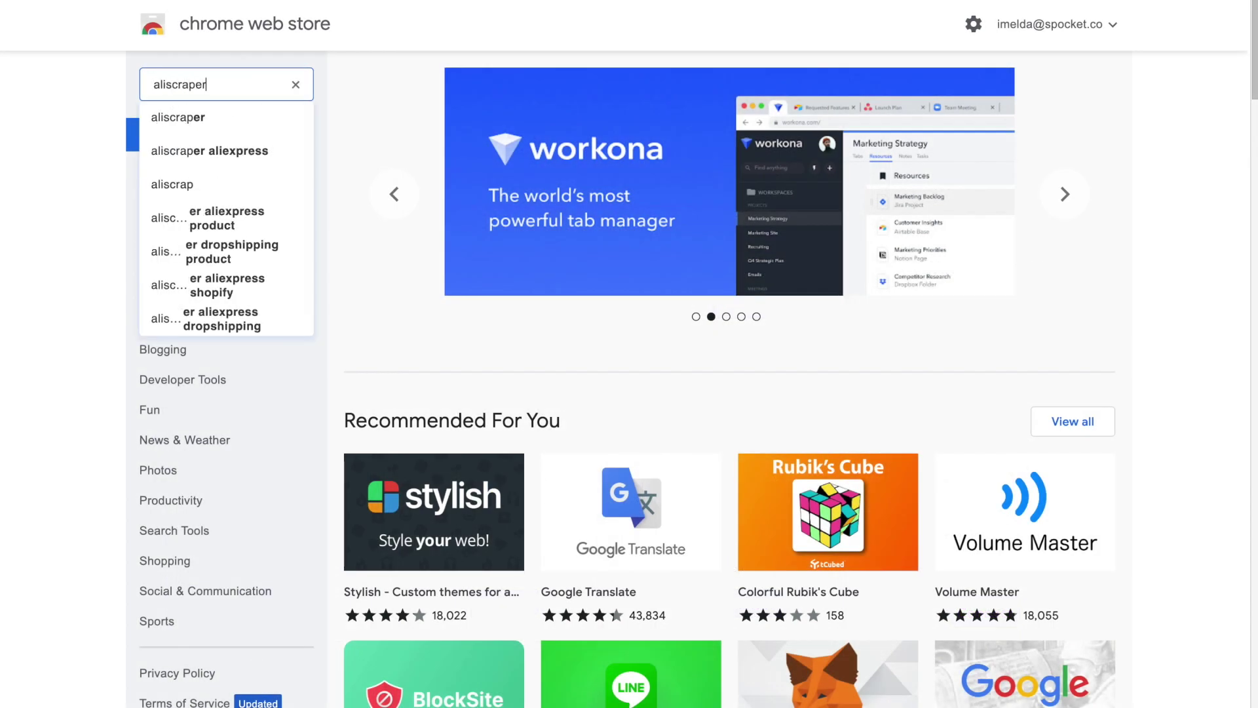
key("Return")
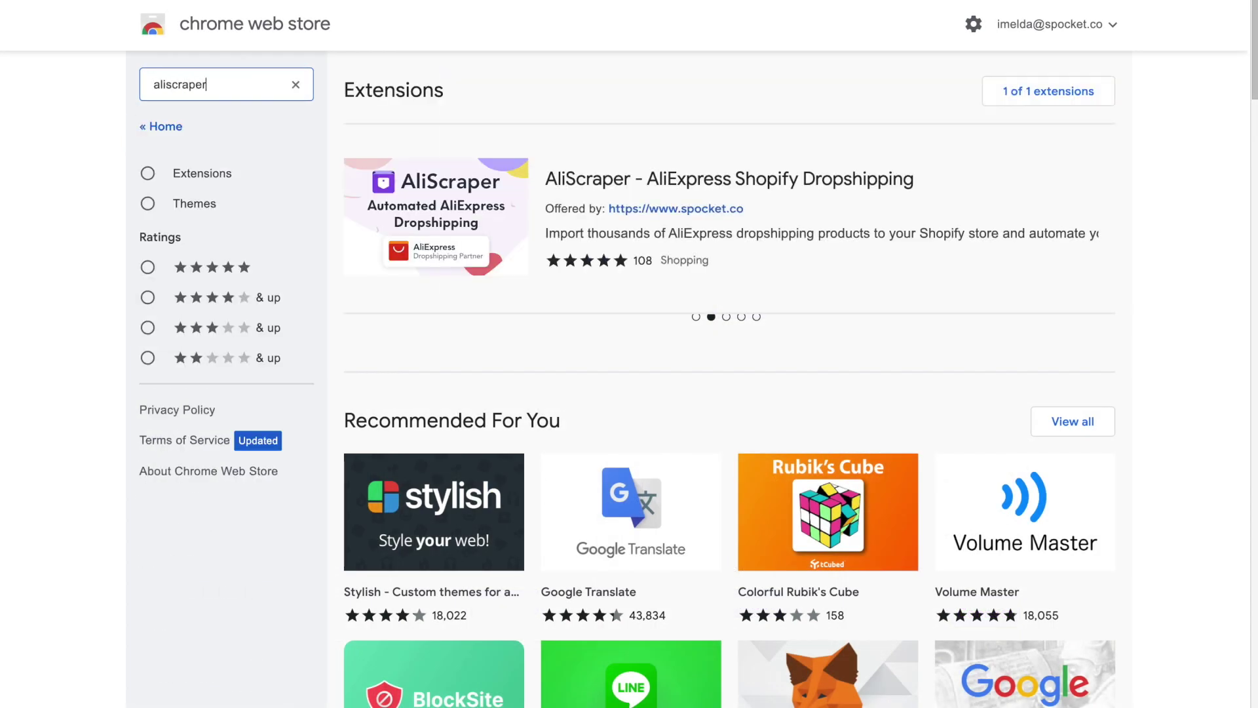
left_click(649, 164)
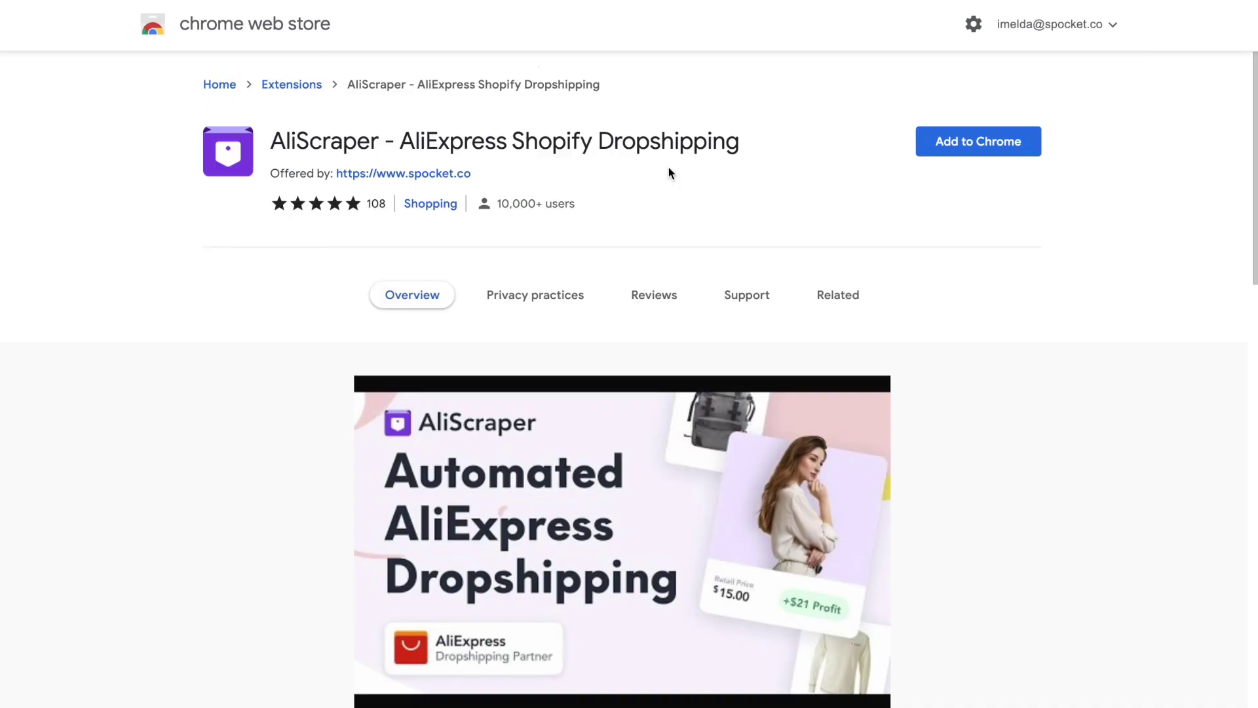
left_click(937, 144)
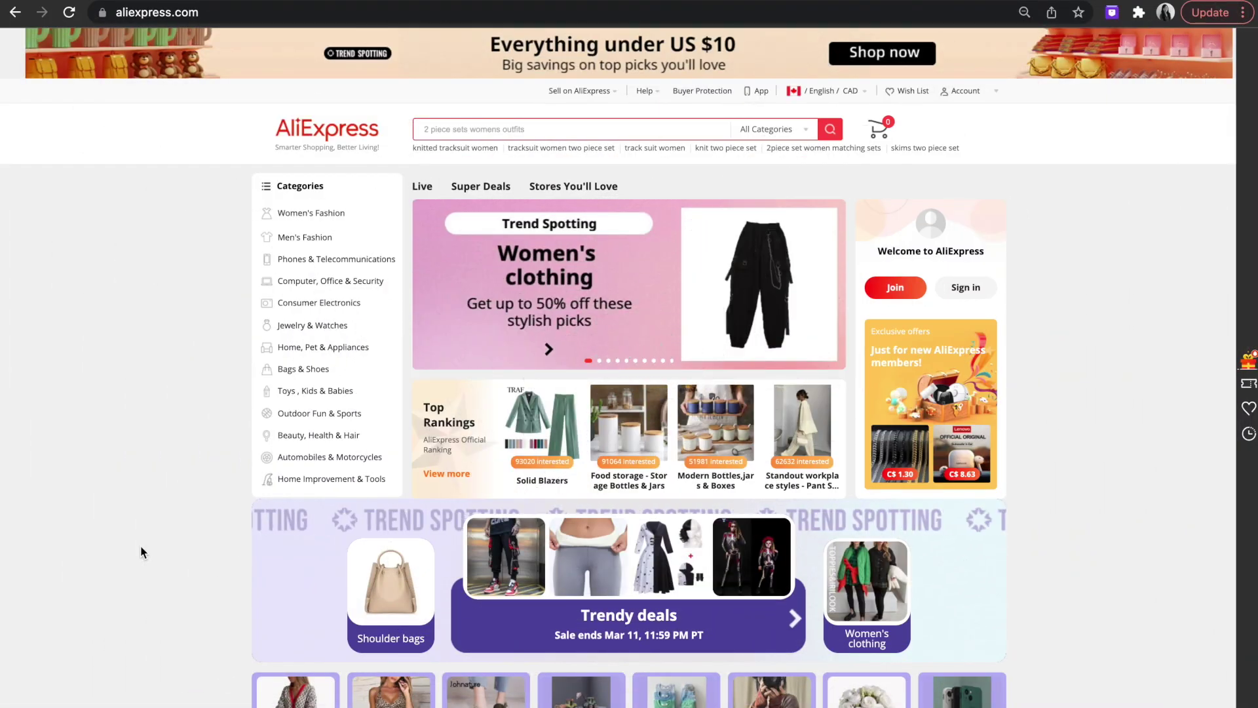
Try logging in to Spocket in AliScraper with the store e-mail and password, then open Sign up.
left_click(1112, 12)
left_click(1023, 198)
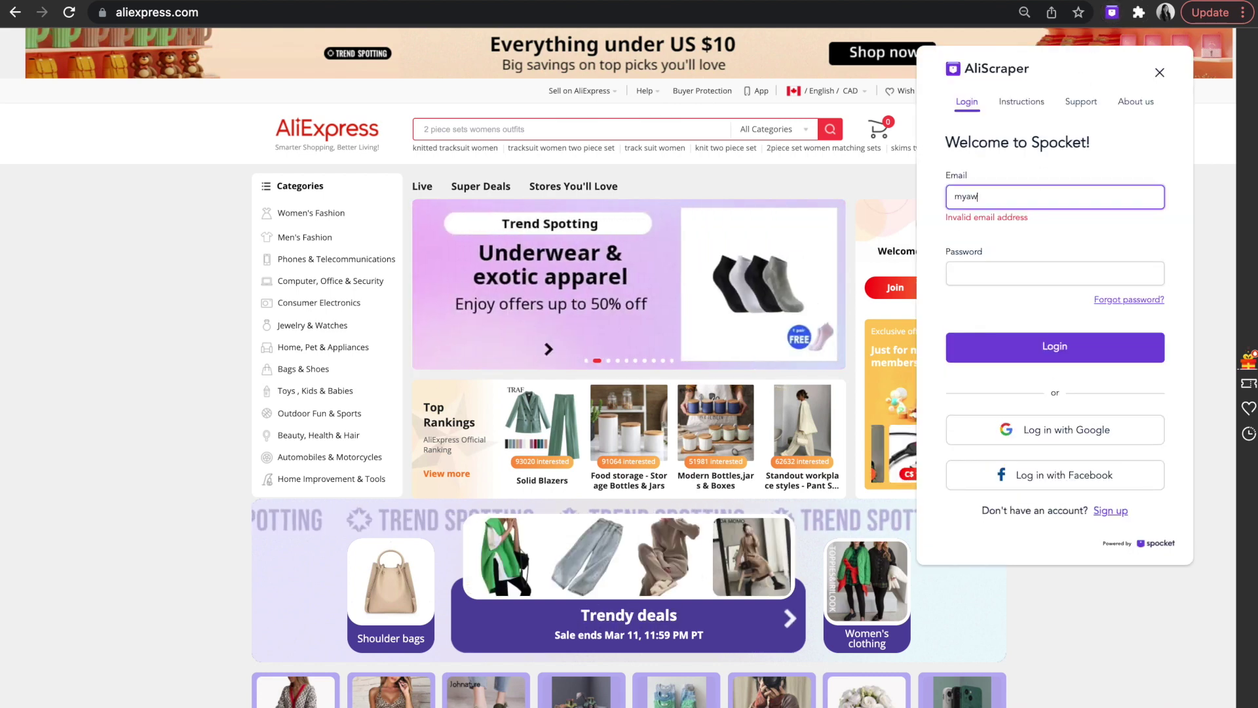
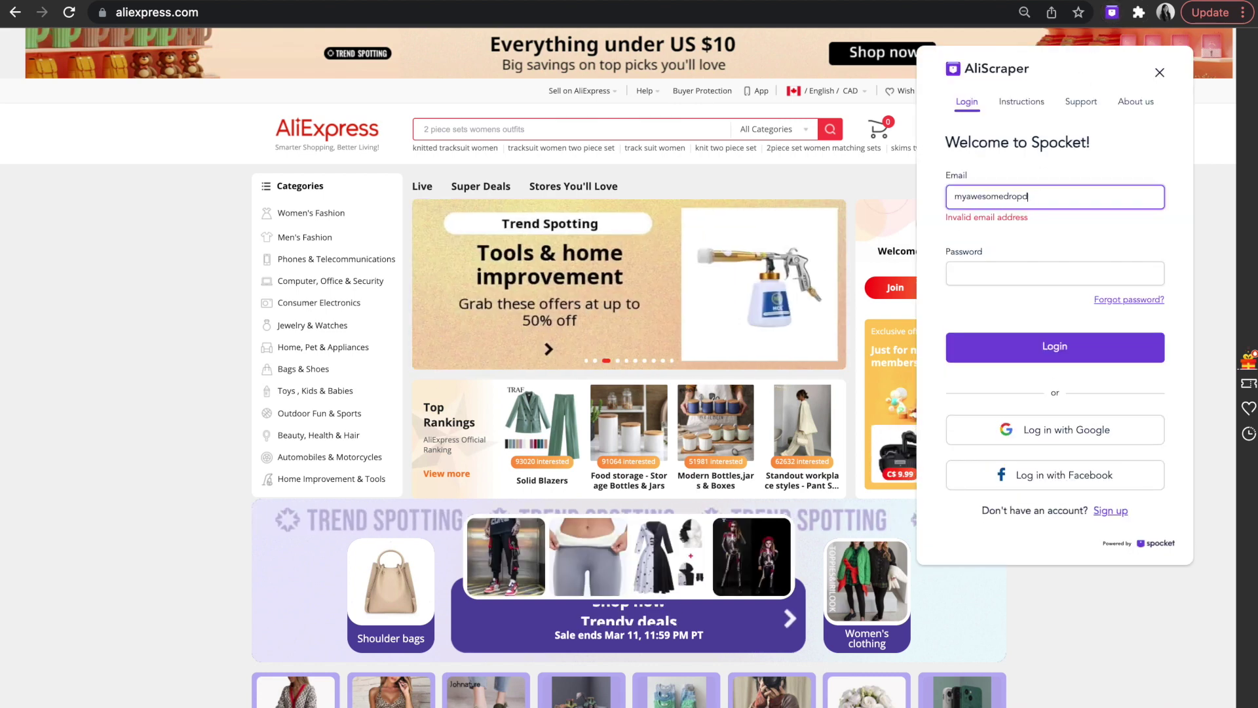
key("Tab")
type("••••••••••")
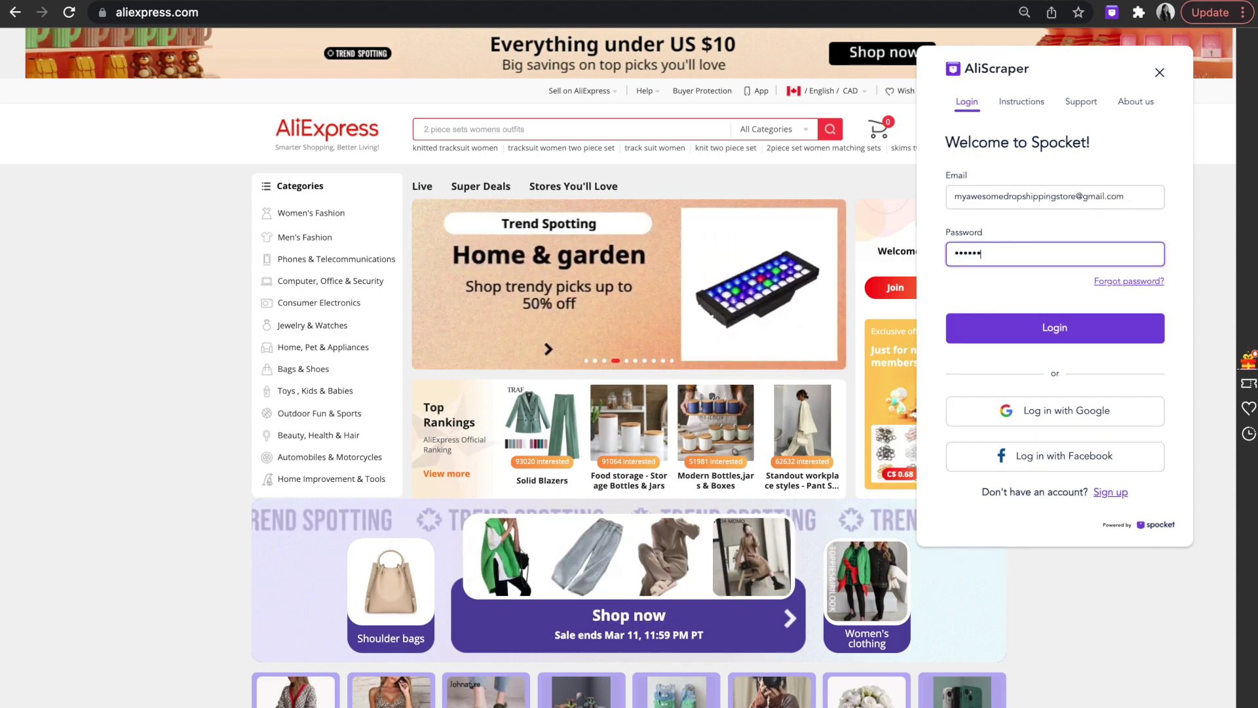
left_click(988, 329)
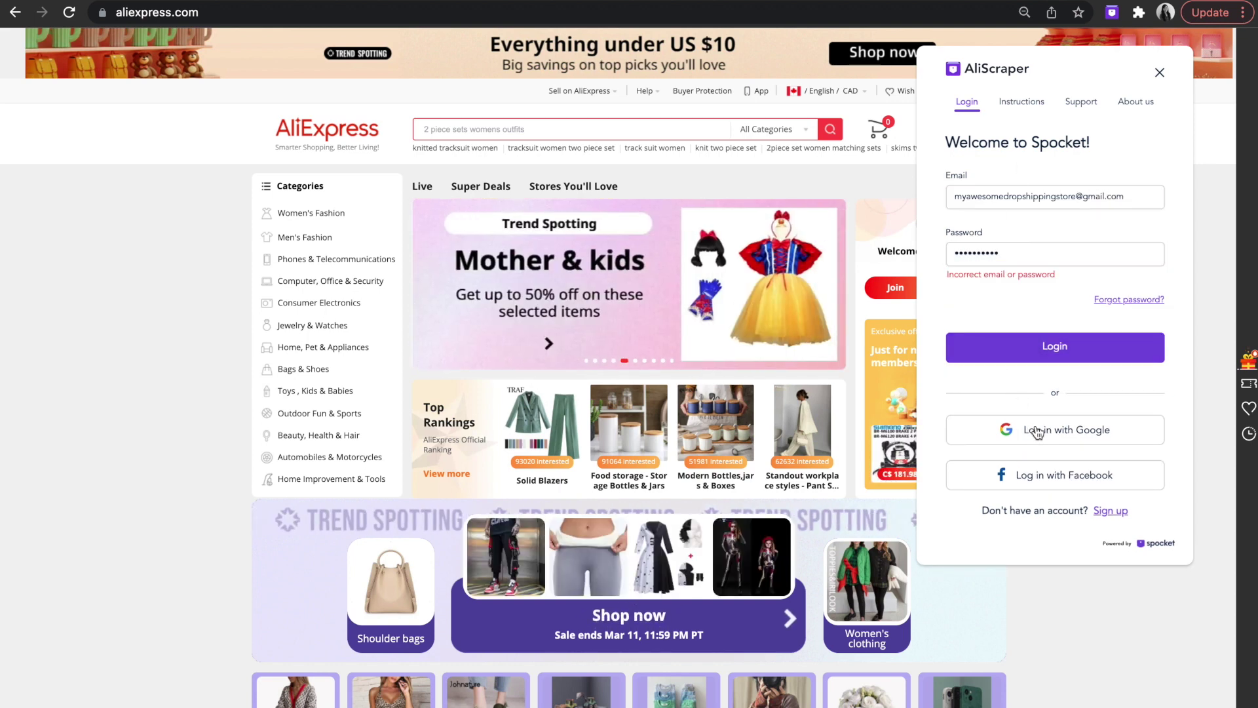
left_click(1111, 511)
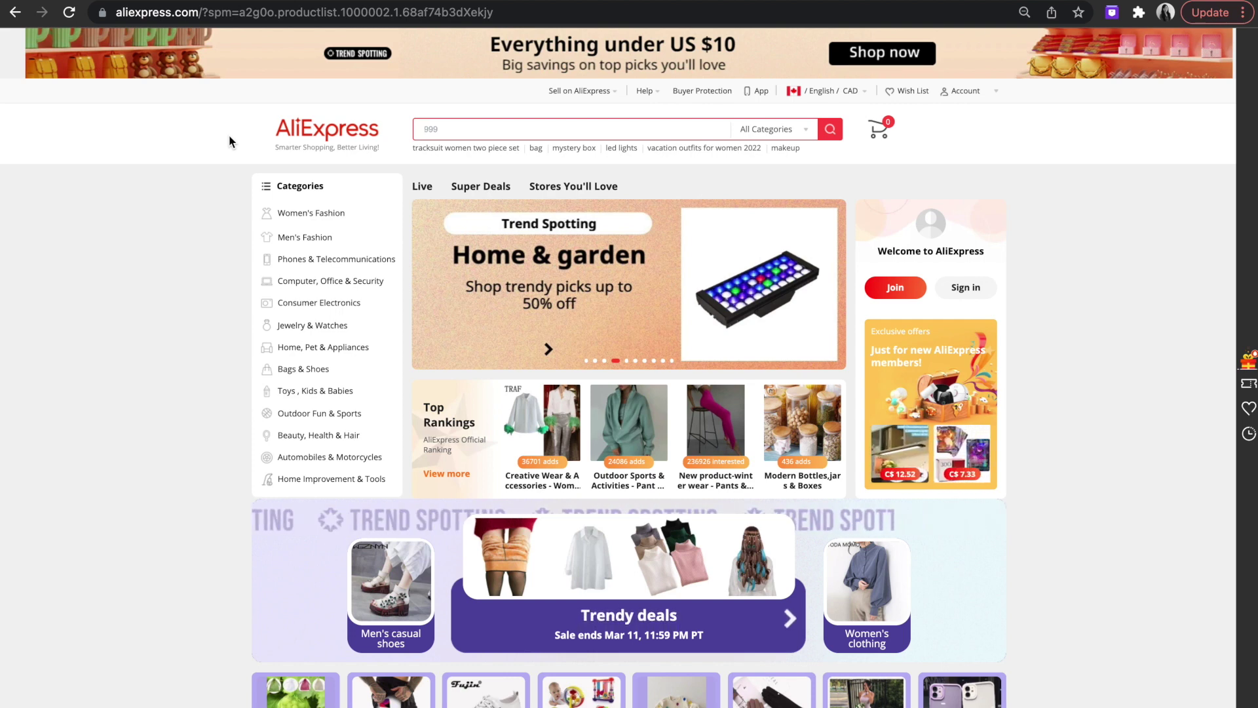
Search AliExpress for 'reusable kitchen sponge' and turn on shipping info in AliScraper settings.
left_click(461, 128)
type("re")
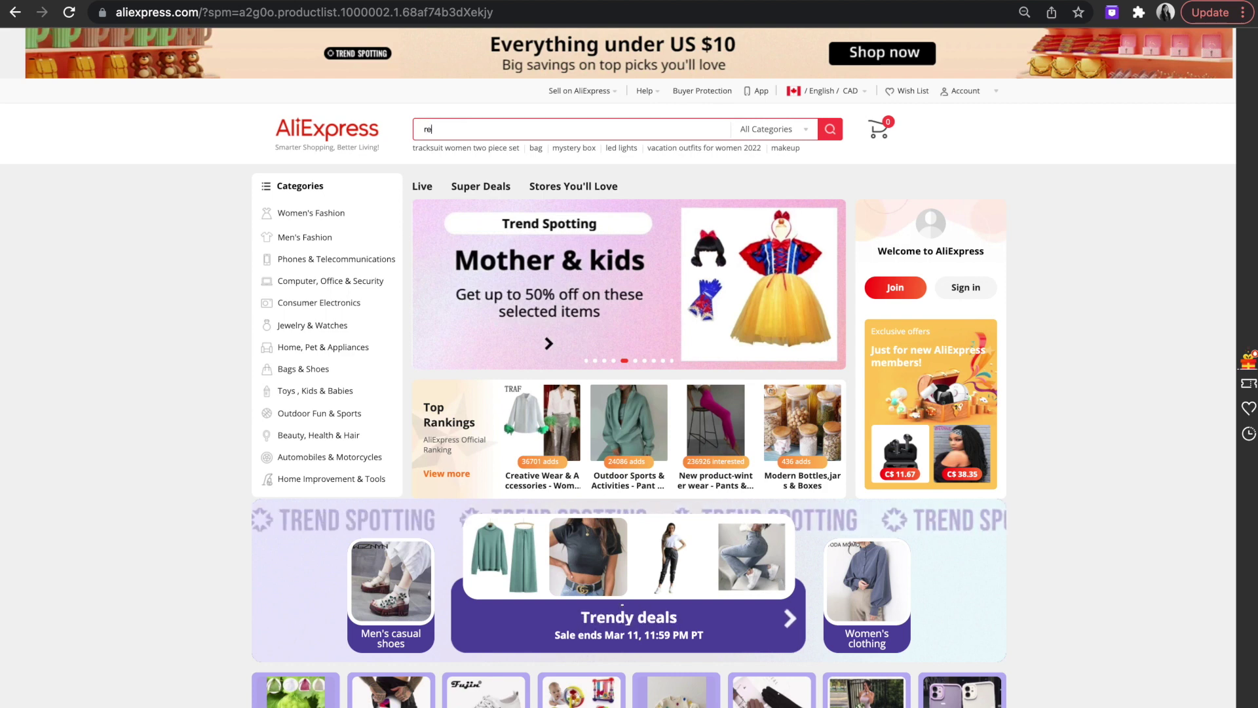
type("usable kitchen sponge")
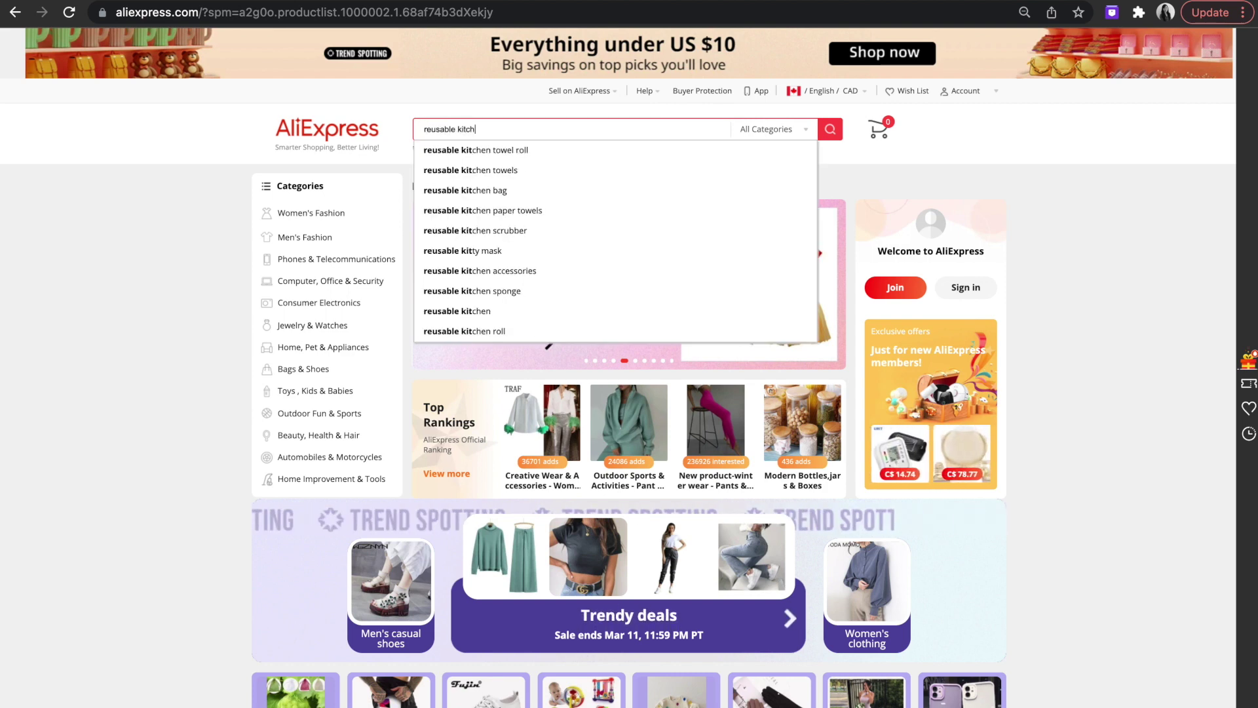
key("Return")
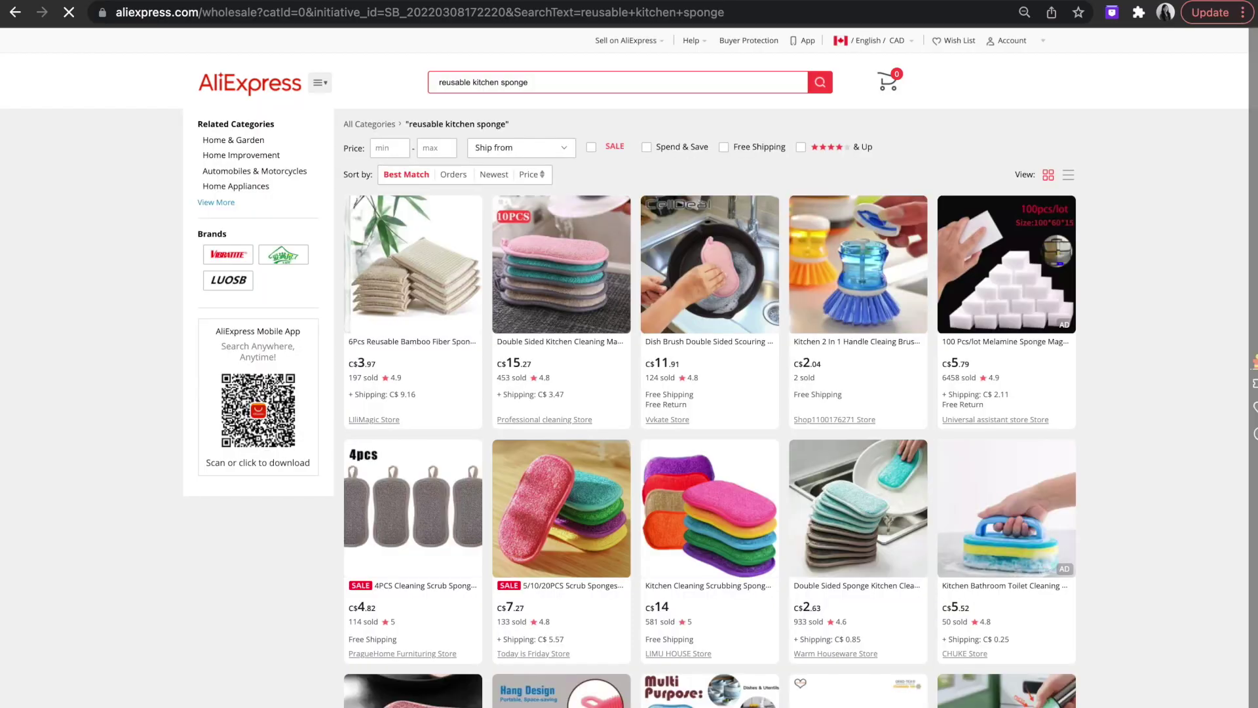
left_click(1113, 13)
left_click(1152, 143)
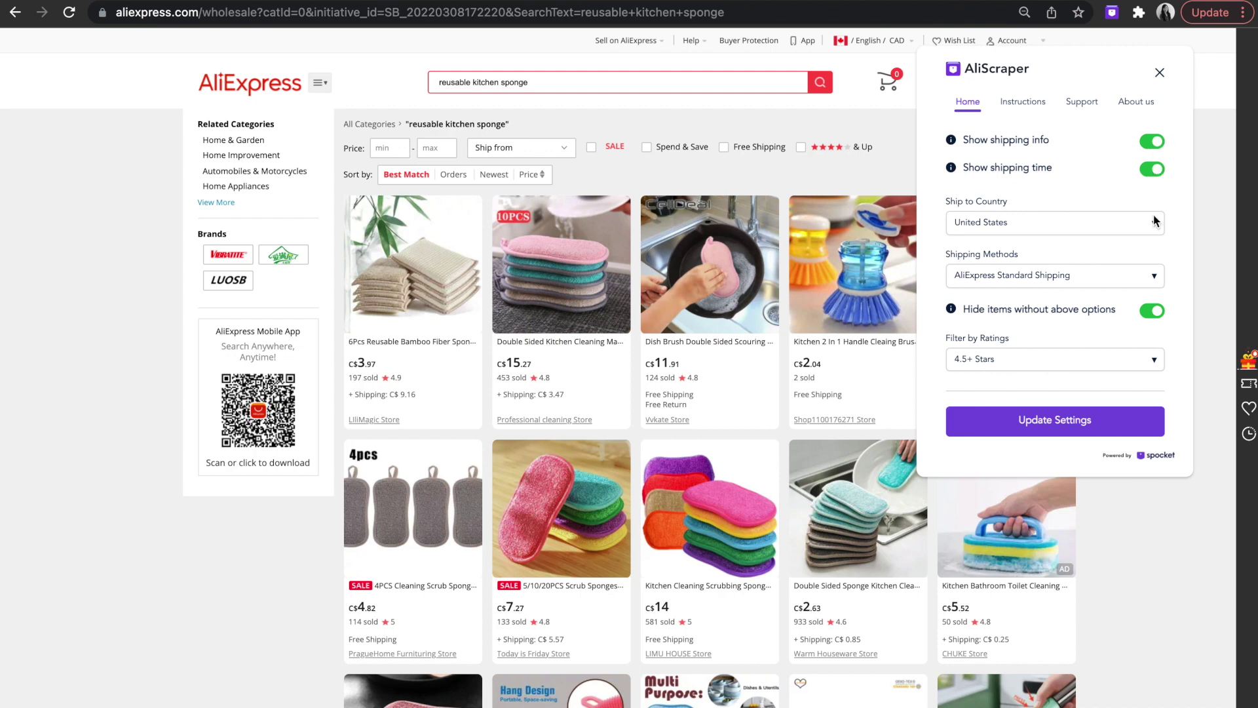
Apply AliScraper's shipping display settings, then switch hiding of non-matching items back on.
left_click(1151, 312)
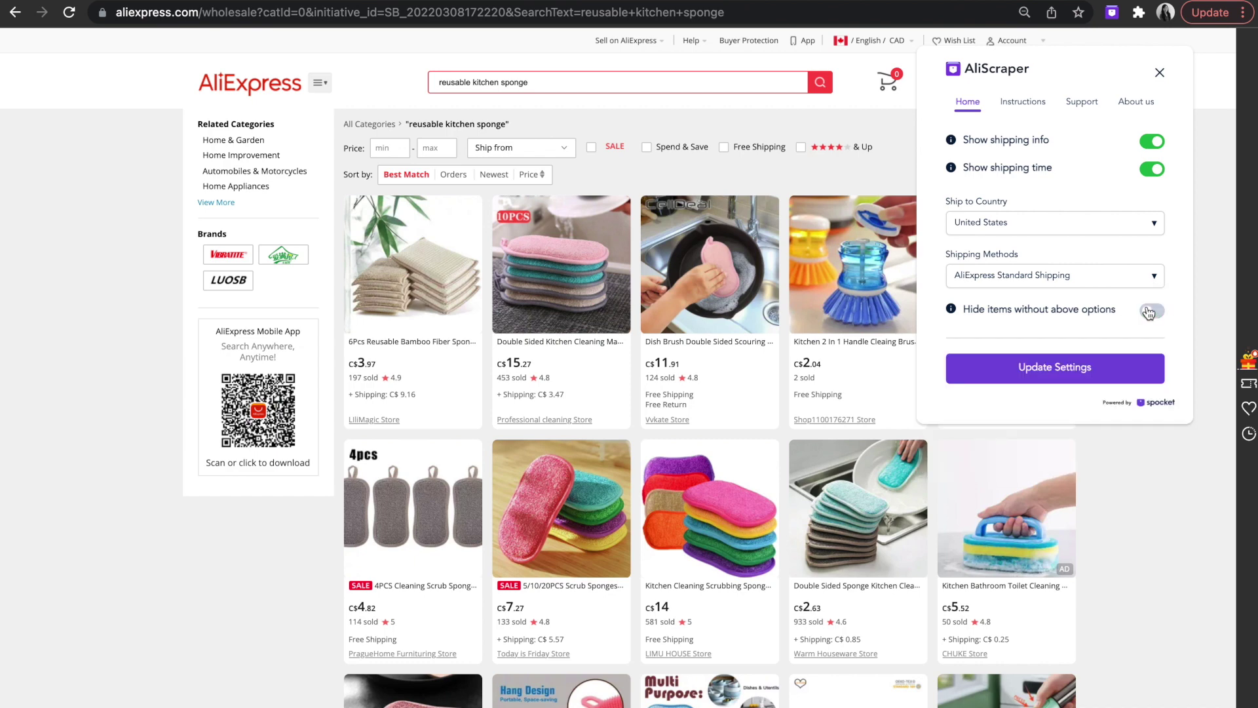
left_click(1077, 369)
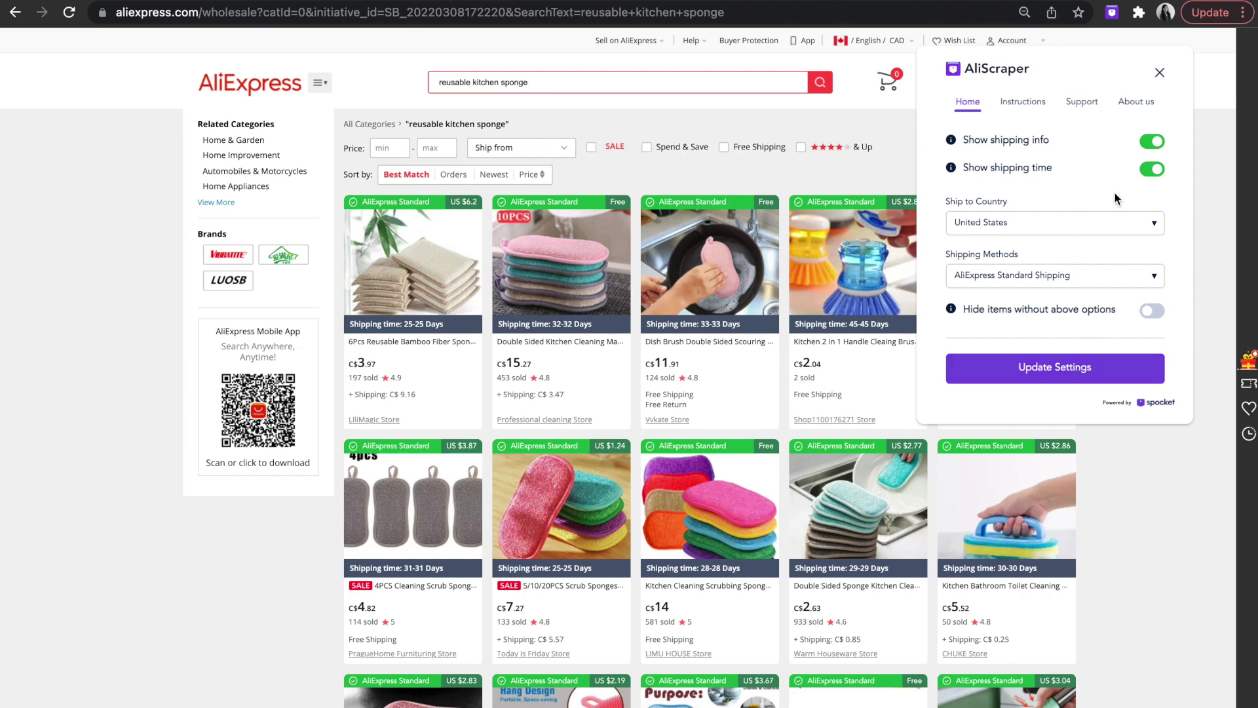
left_click(1152, 312)
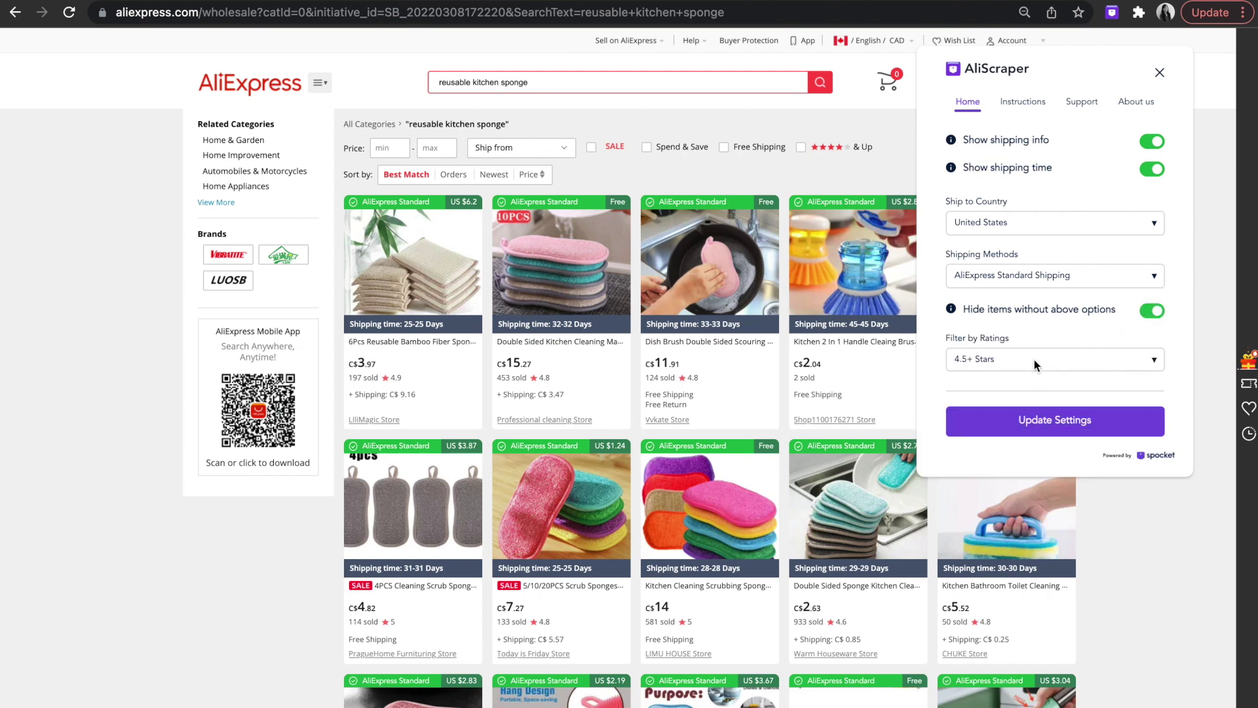
Filter the sponge results to 4.8+ Stars, update settings, and close the AliScraper panel.
left_click(1035, 363)
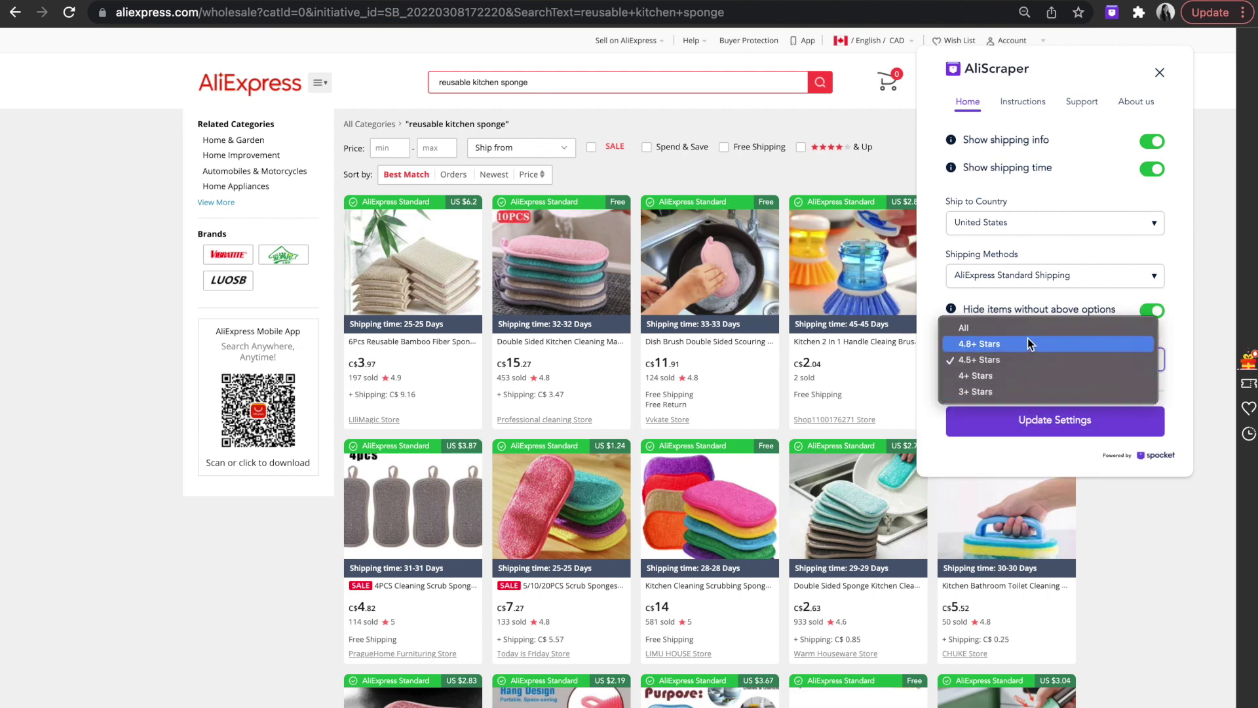
left_click(1028, 344)
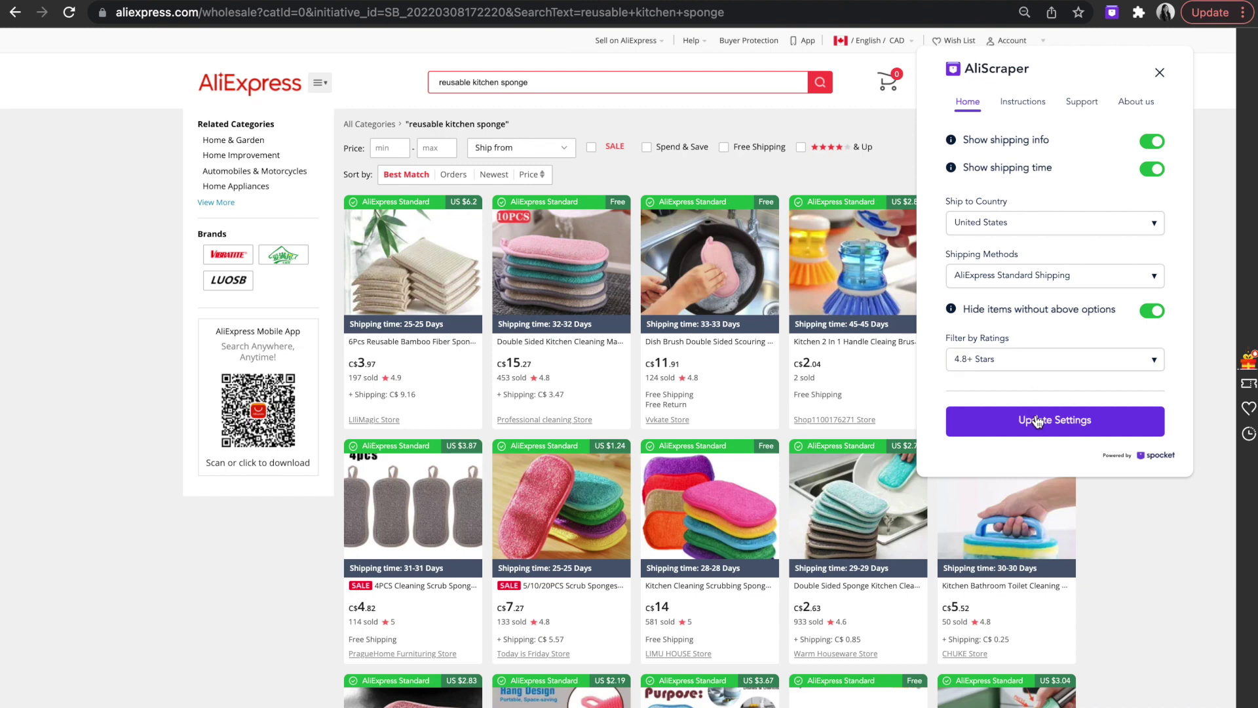
left_click(1037, 420)
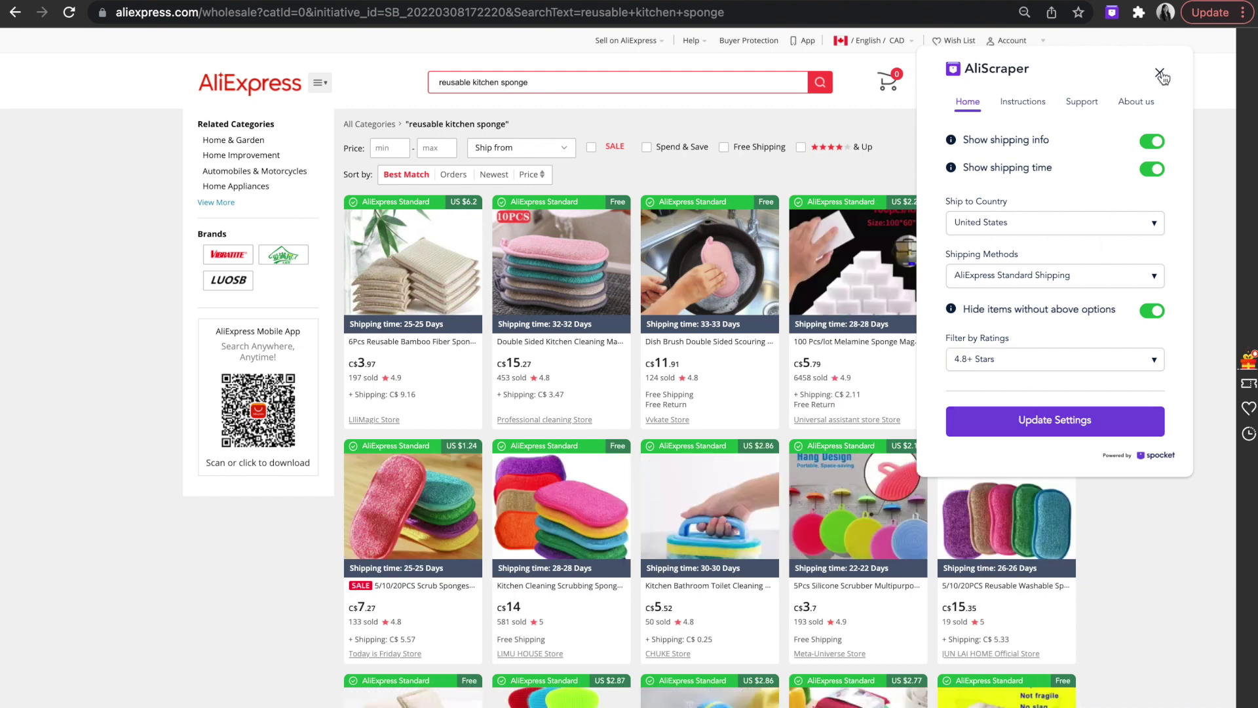
left_click(1161, 75)
scroll(1093, 304, "down", 1)
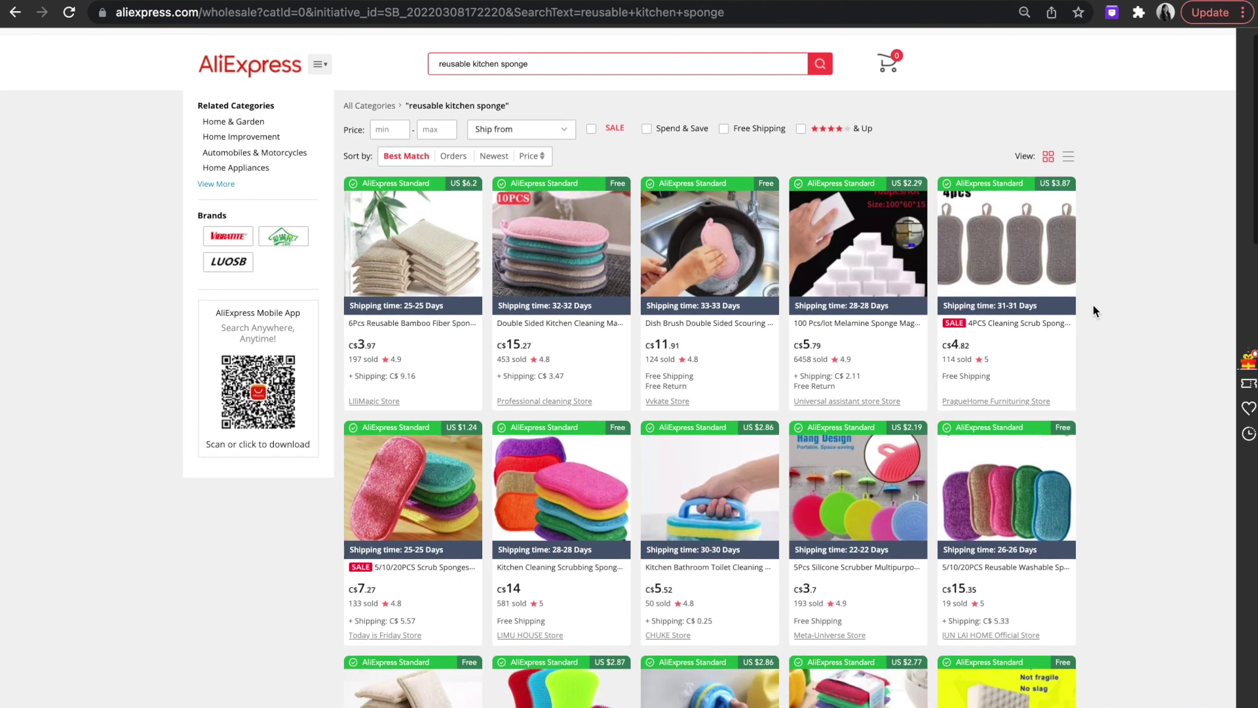
Open the second result, the 10-pack double-sided kitchen sponge, to view its product page.
mouse_move(567, 272)
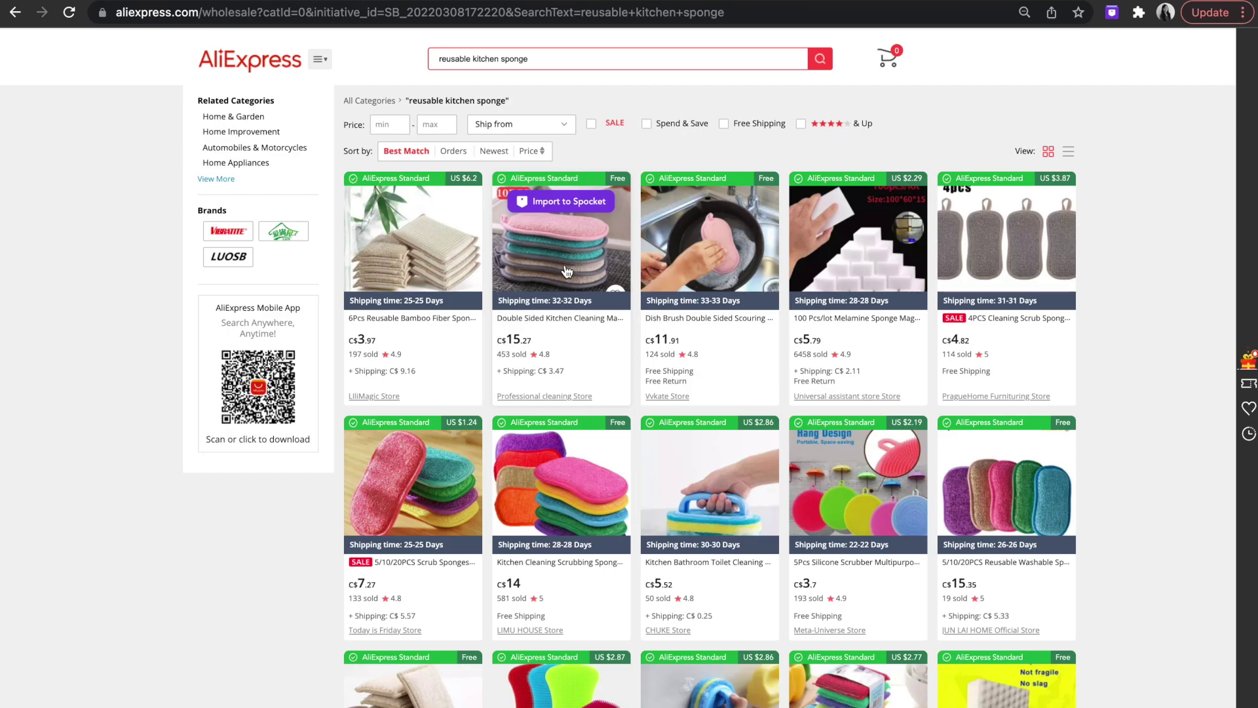
left_click(568, 271)
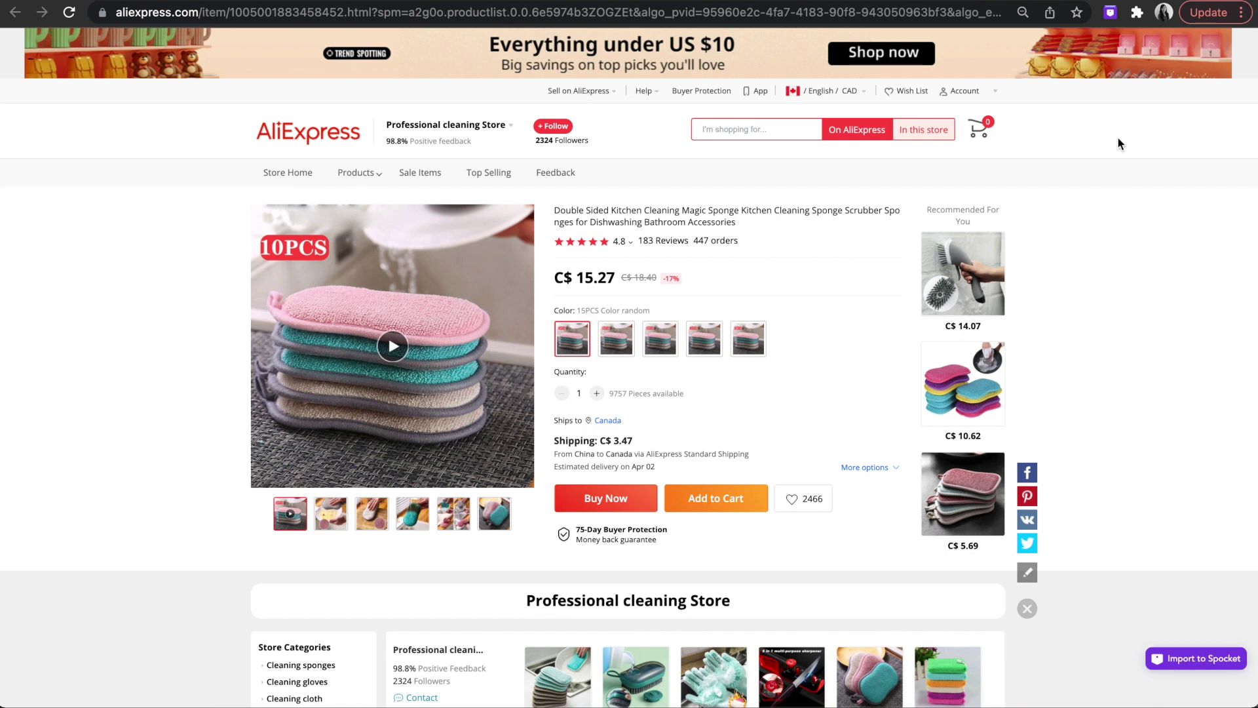
Import the double-sided sponge to Spocket from its product page and via a result's hover button.
left_click(1110, 13)
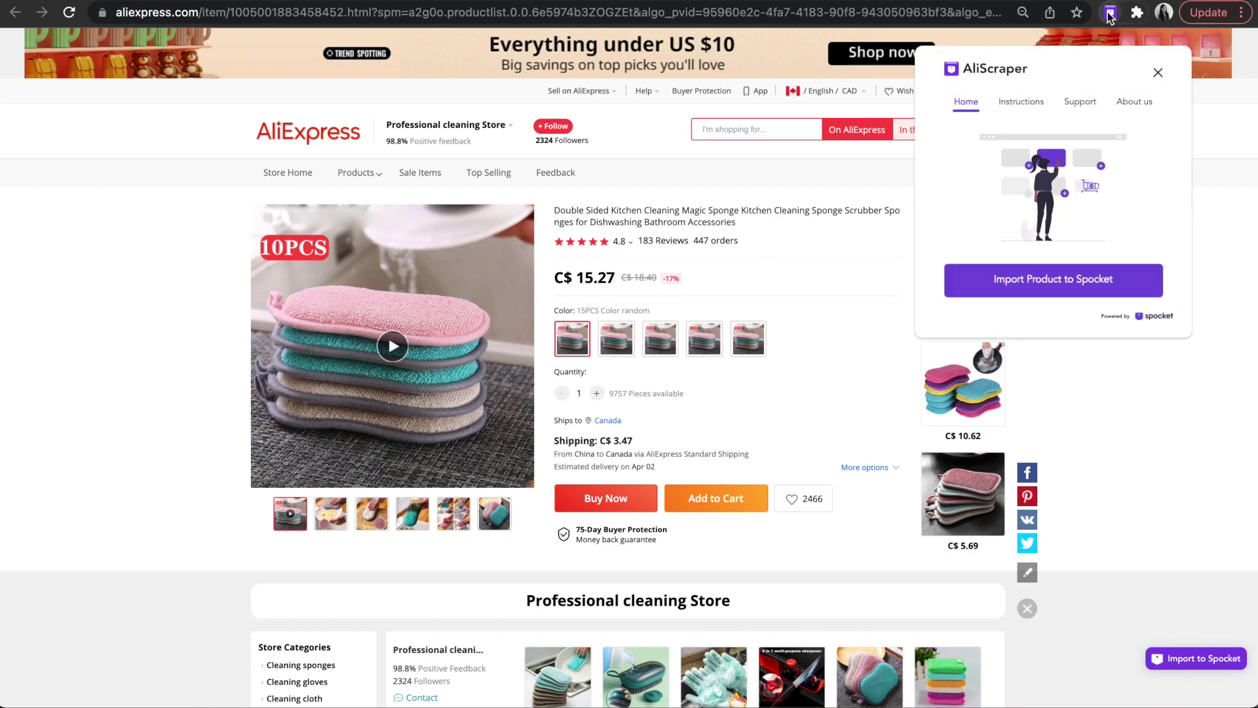
left_click(1062, 282)
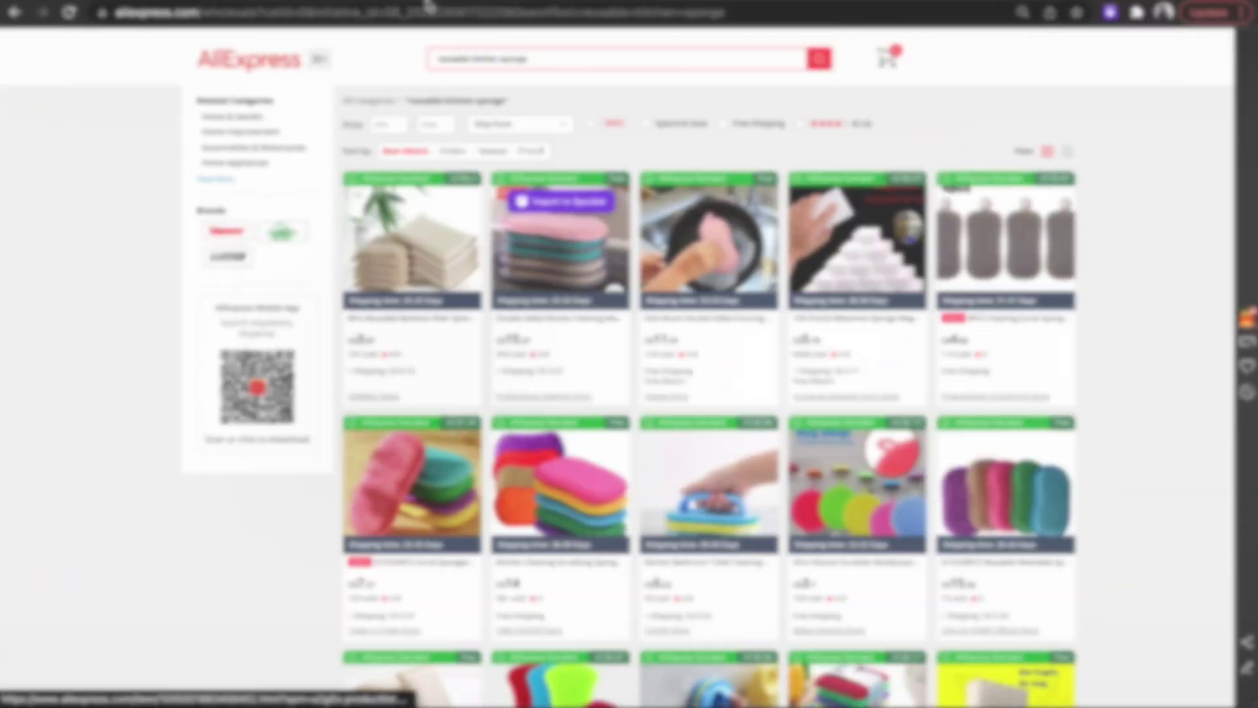
mouse_move(425, 203)
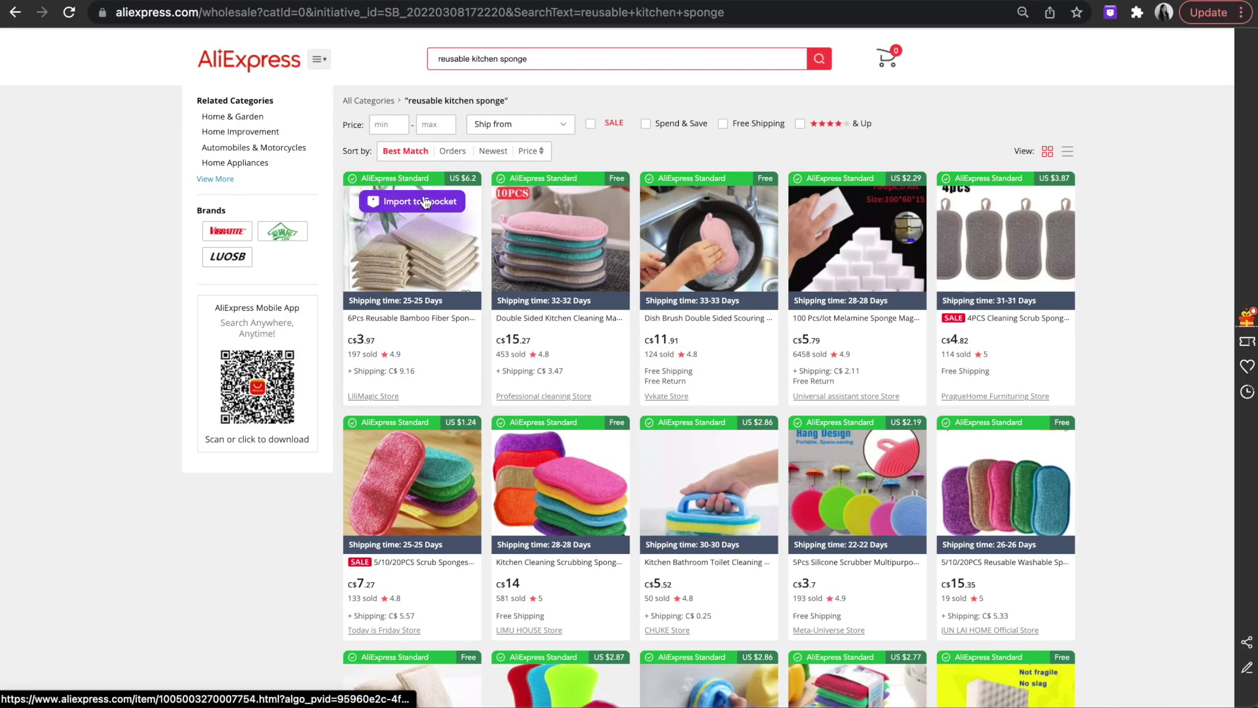
left_click(426, 203)
mouse_move(553, 214)
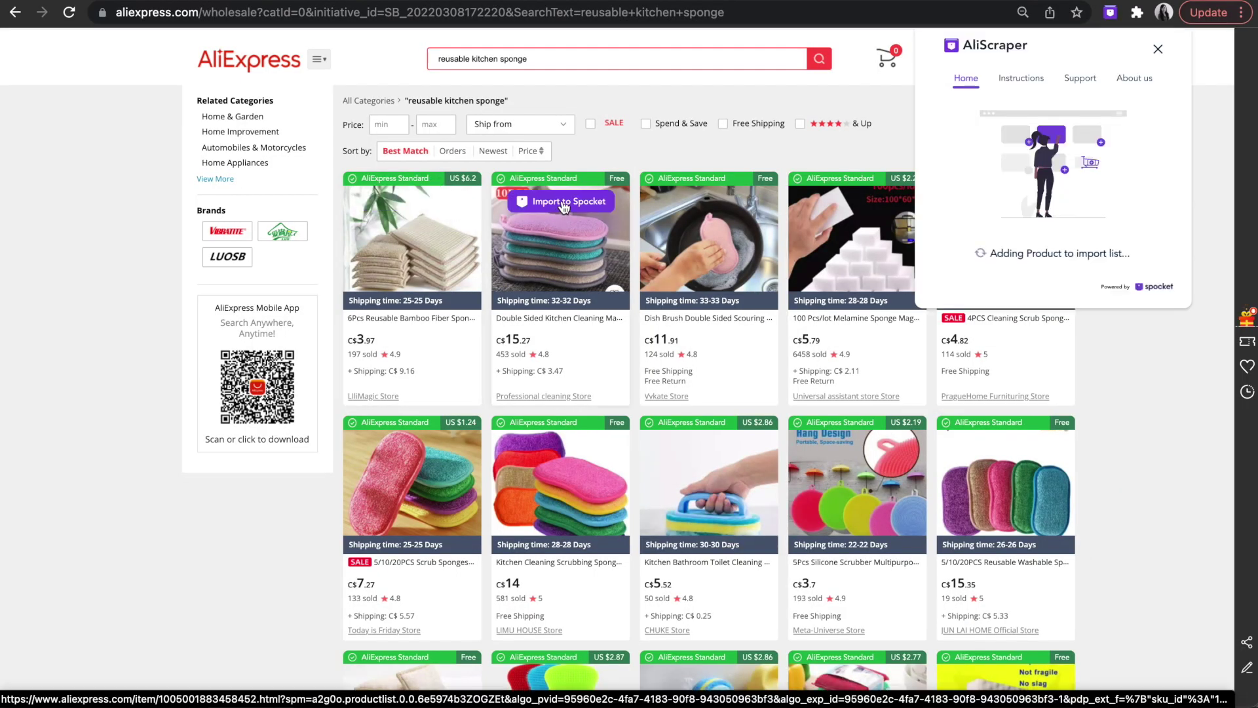
mouse_move(843, 205)
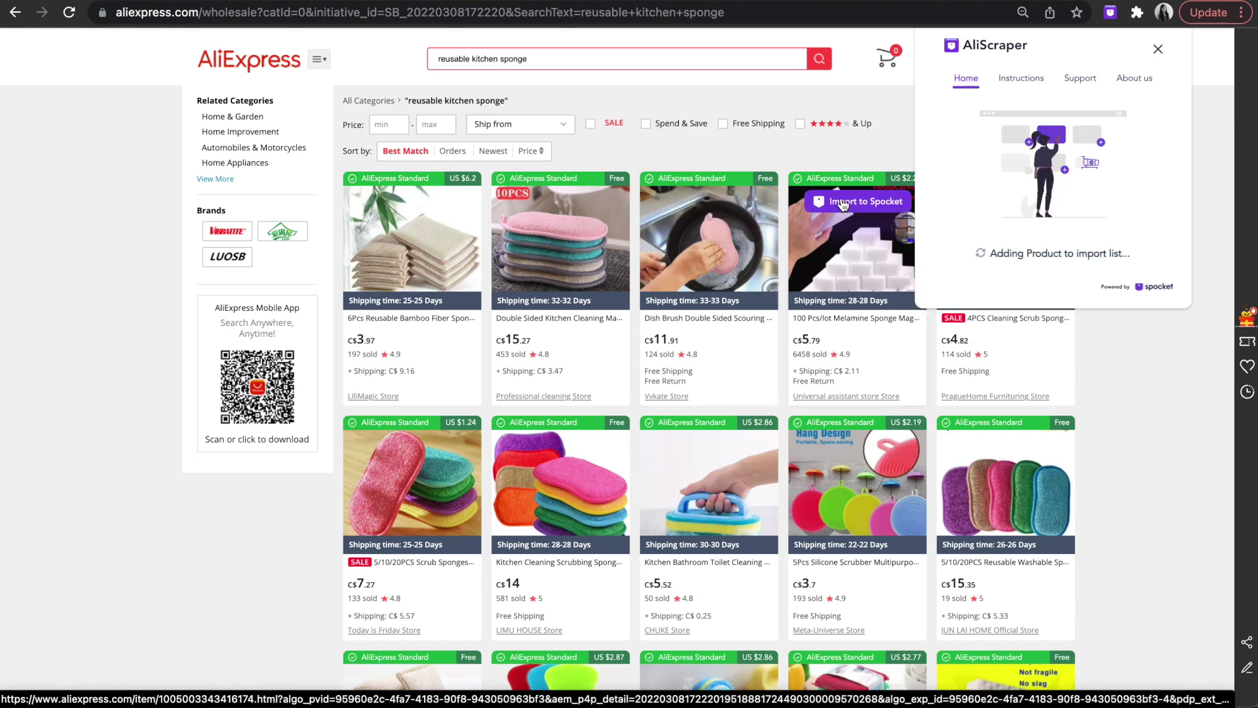
left_click(1159, 51)
mouse_move(1014, 215)
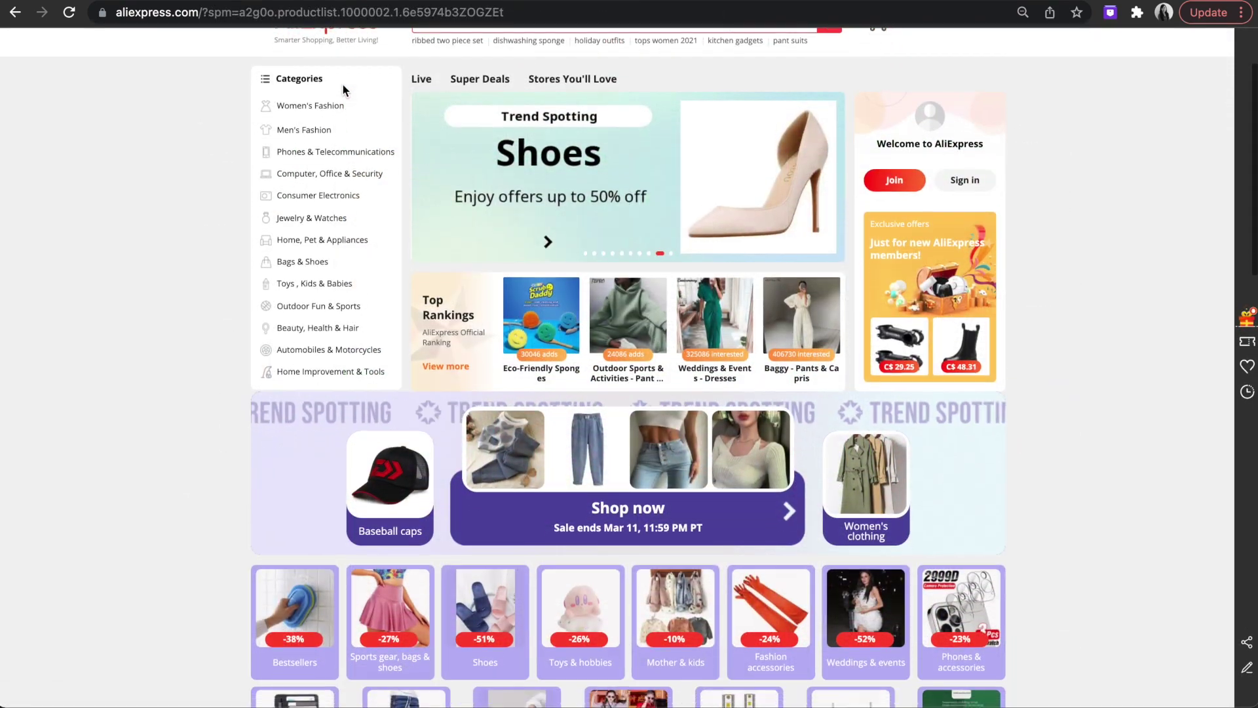
Open the Fashion campaign page from the AliExpress homepage and bulk-import its 66 products to Spocket.
scroll(346, 92, "down", 3)
scroll(345, 92, "down", 5)
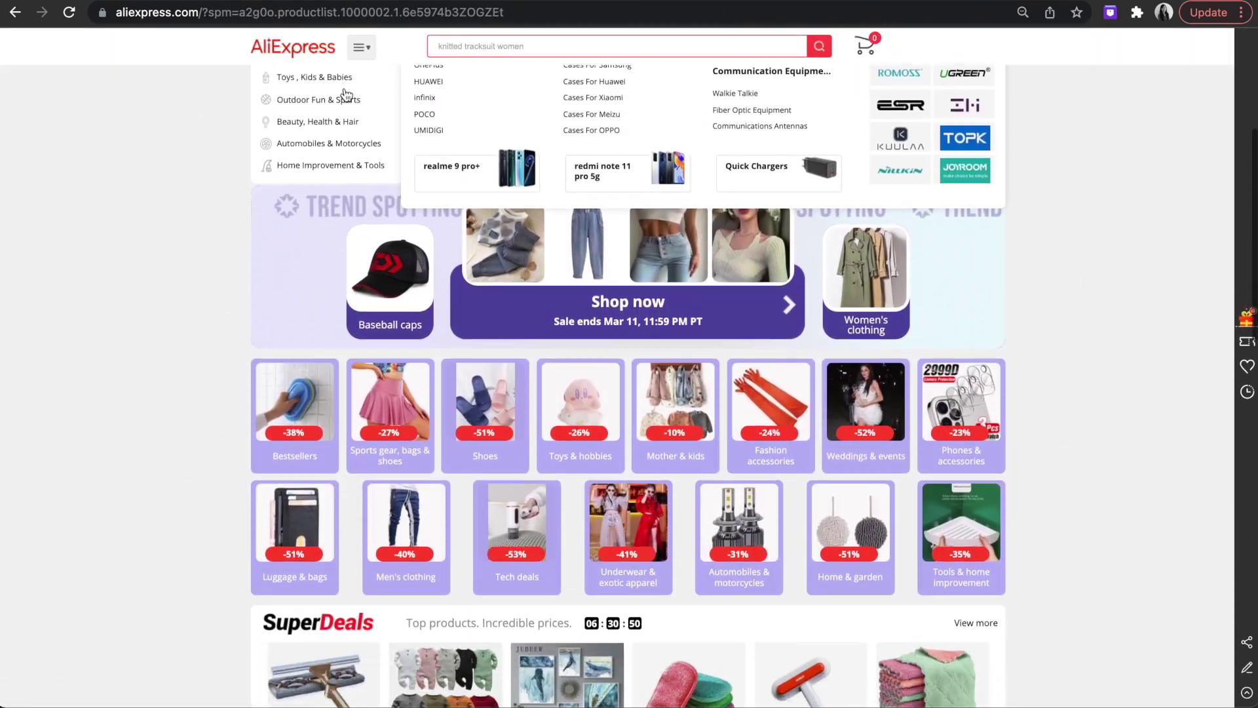
scroll(345, 92, "down", 4)
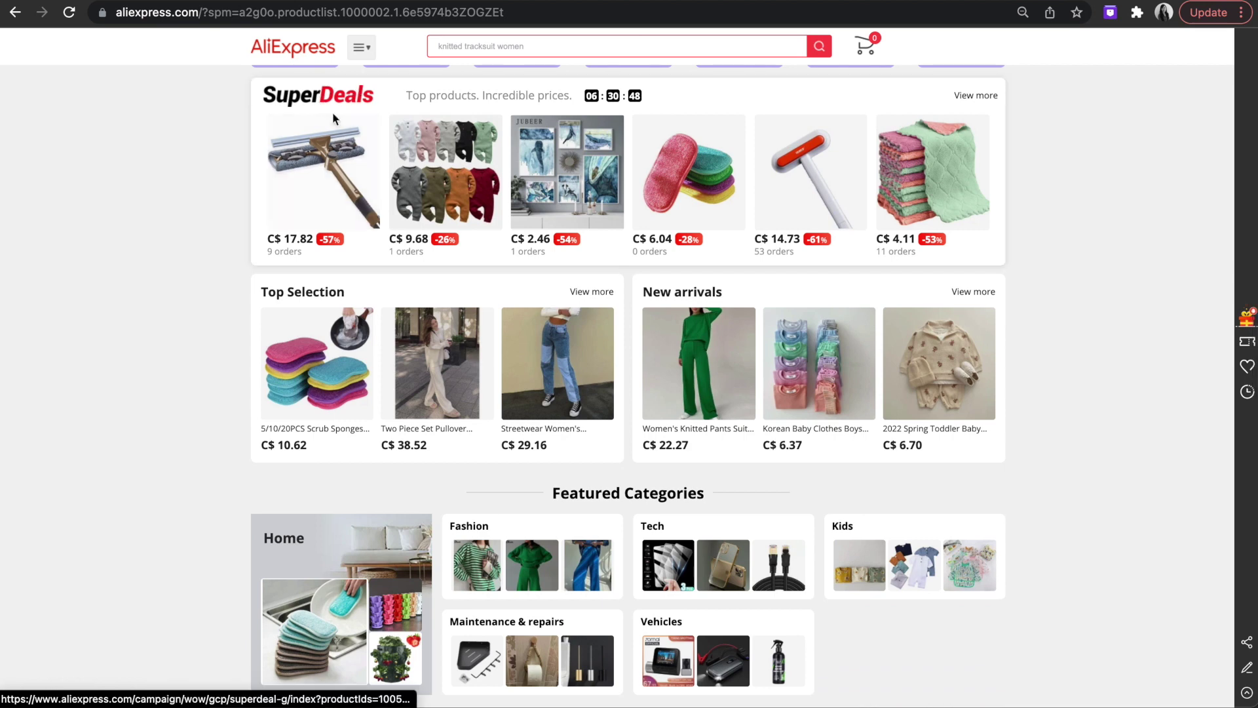
scroll(420, 331, "down", 1)
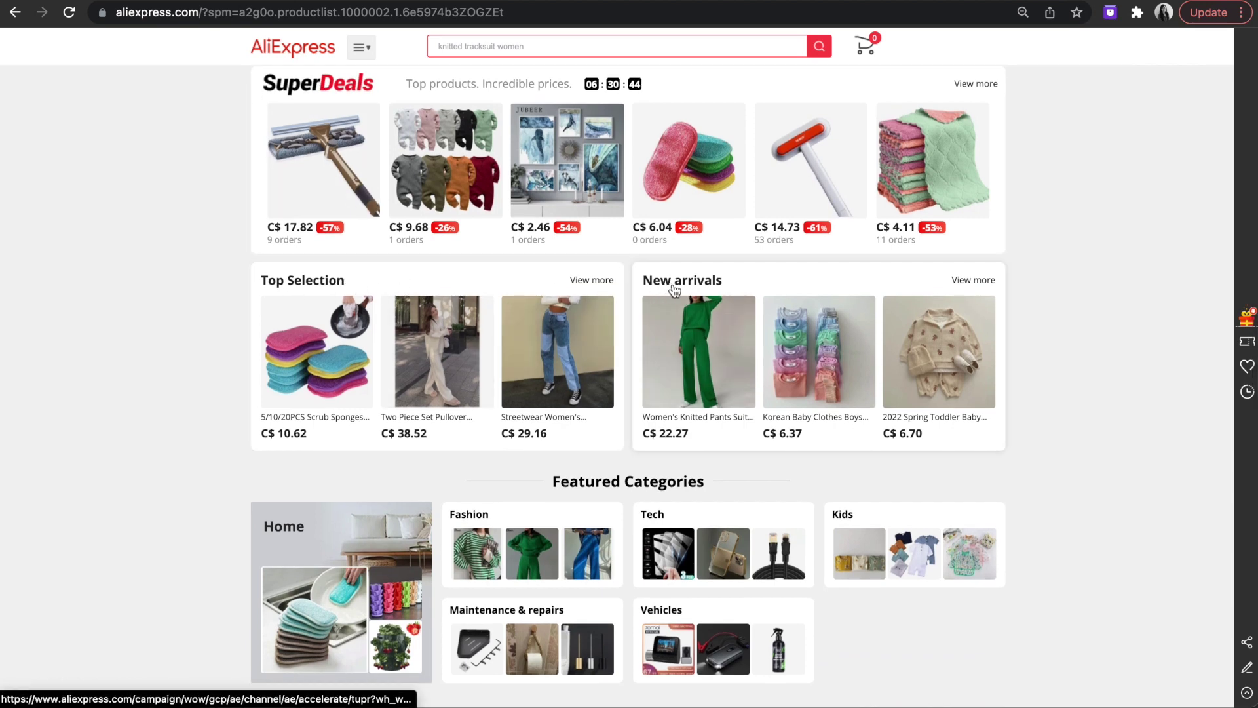
scroll(679, 287, "down", 1)
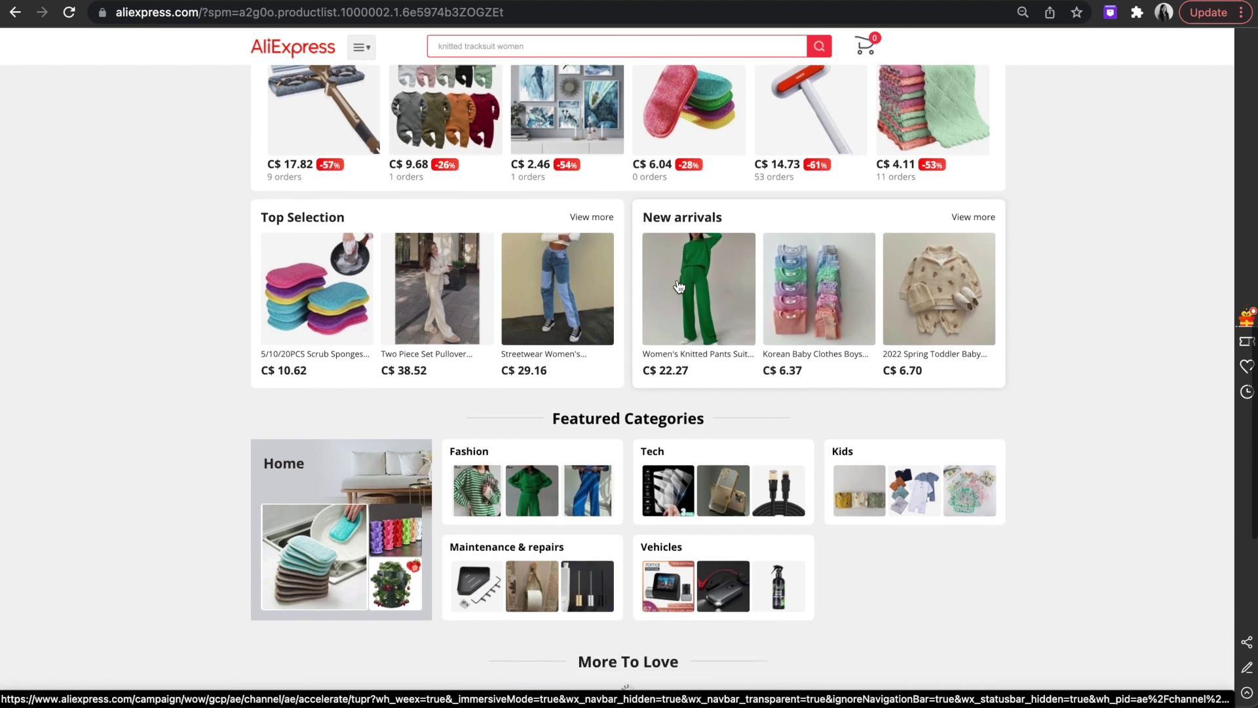
left_click(492, 456)
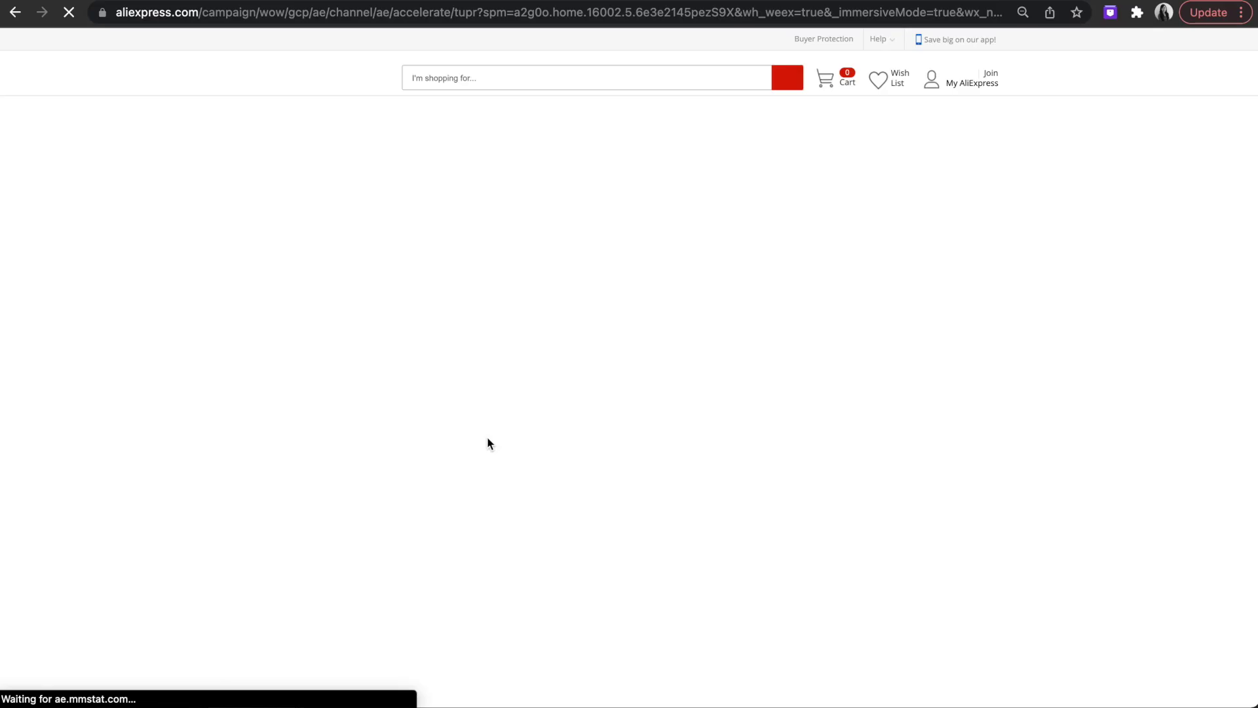
scroll(671, 416, "down", 14)
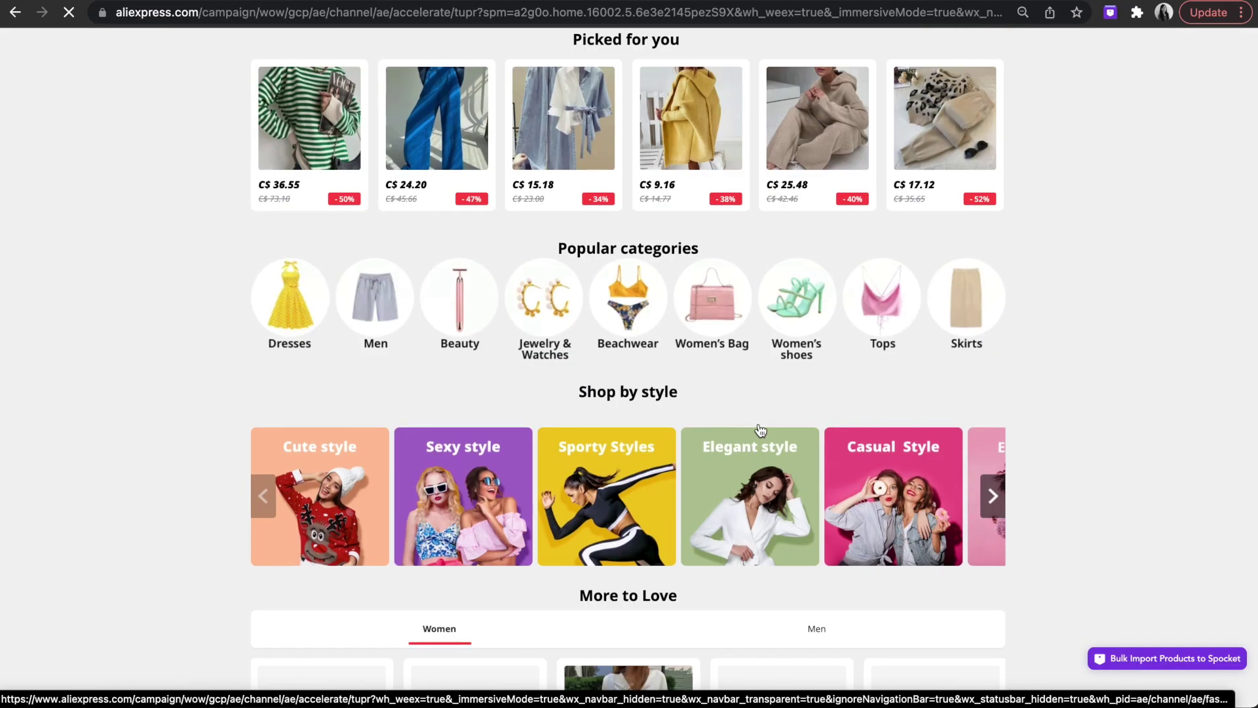
scroll(1075, 655, "down", 9)
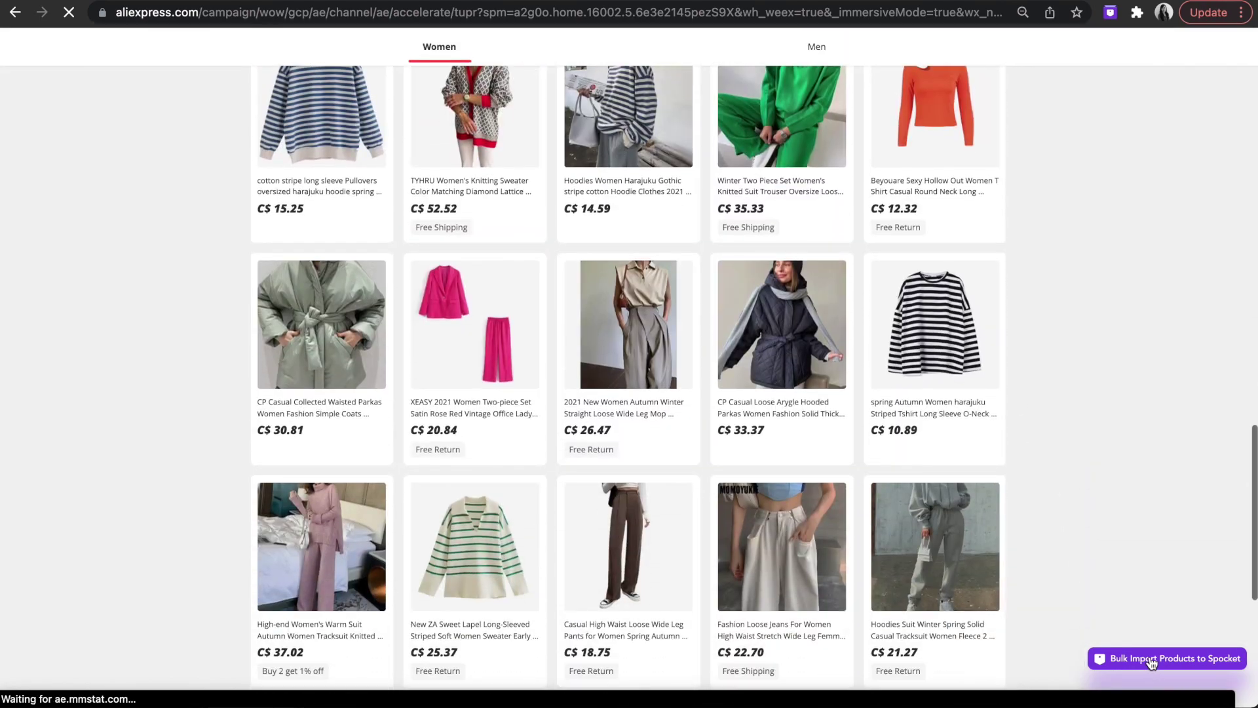
left_click(1152, 659)
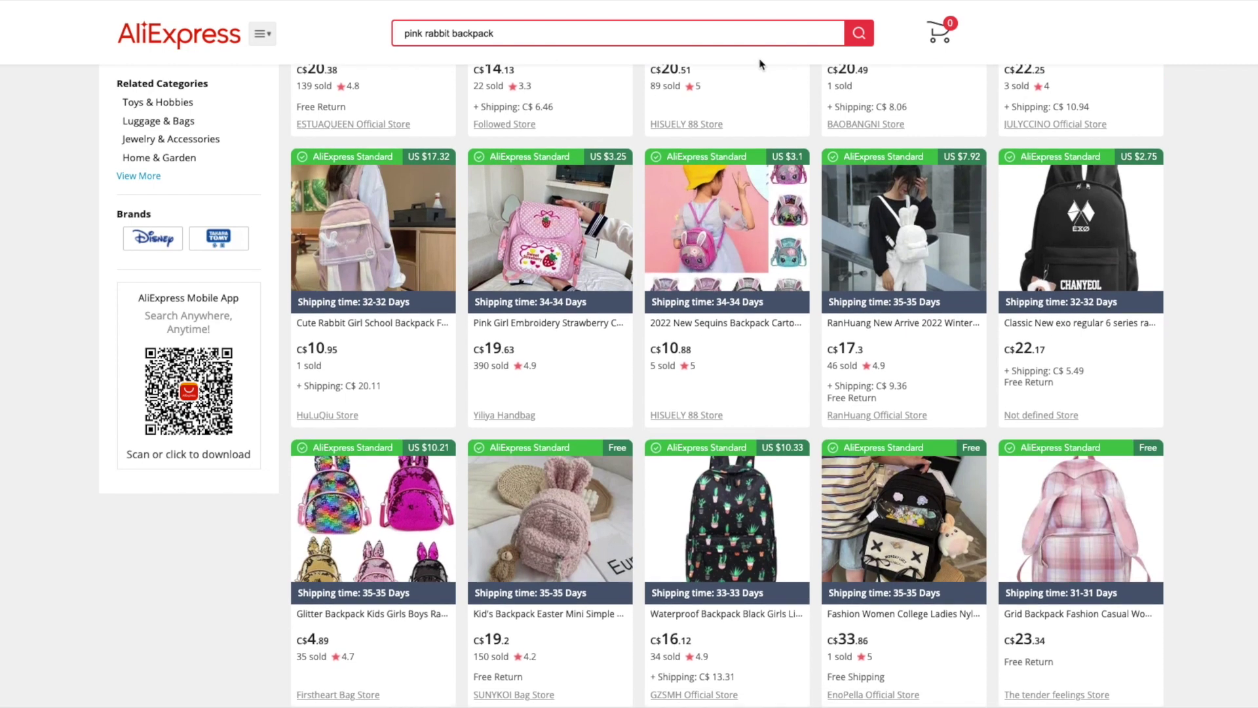
Bring up link options for the strawberry backpack, then search for 'hoodie' and browse the results.
mouse_move(494, 231)
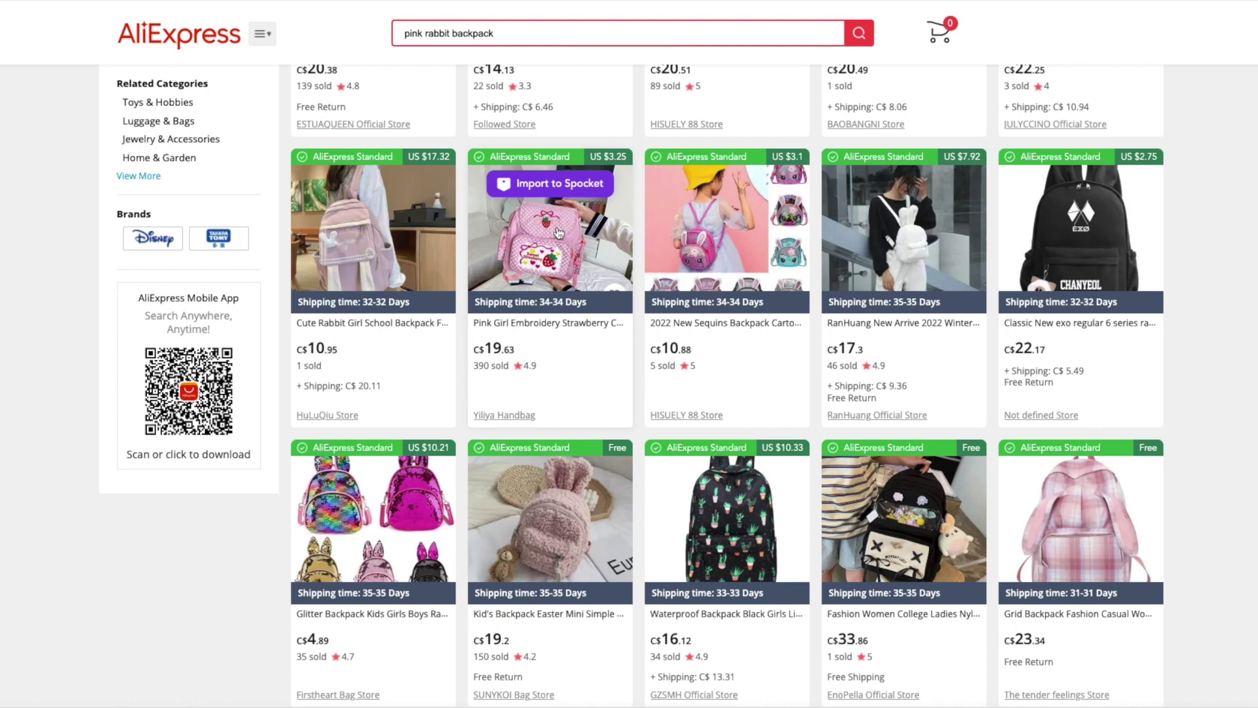
right_click(559, 233)
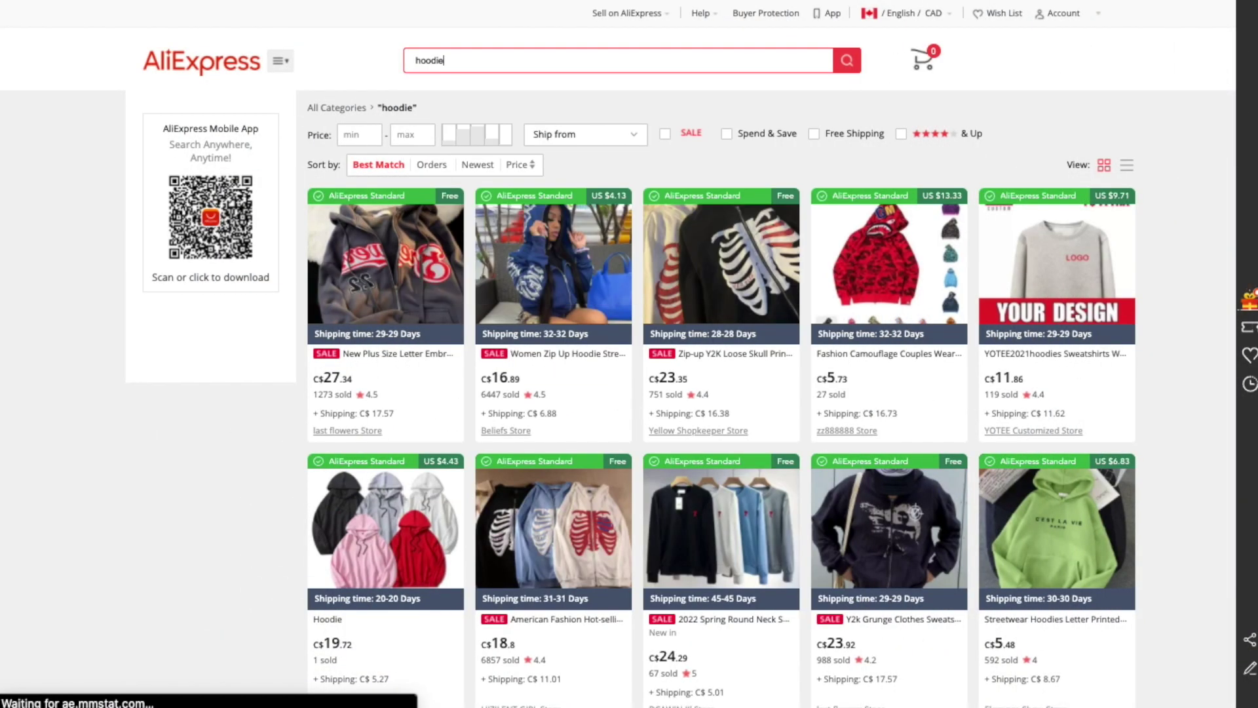
key("Return")
scroll(557, 122, "down", 3)
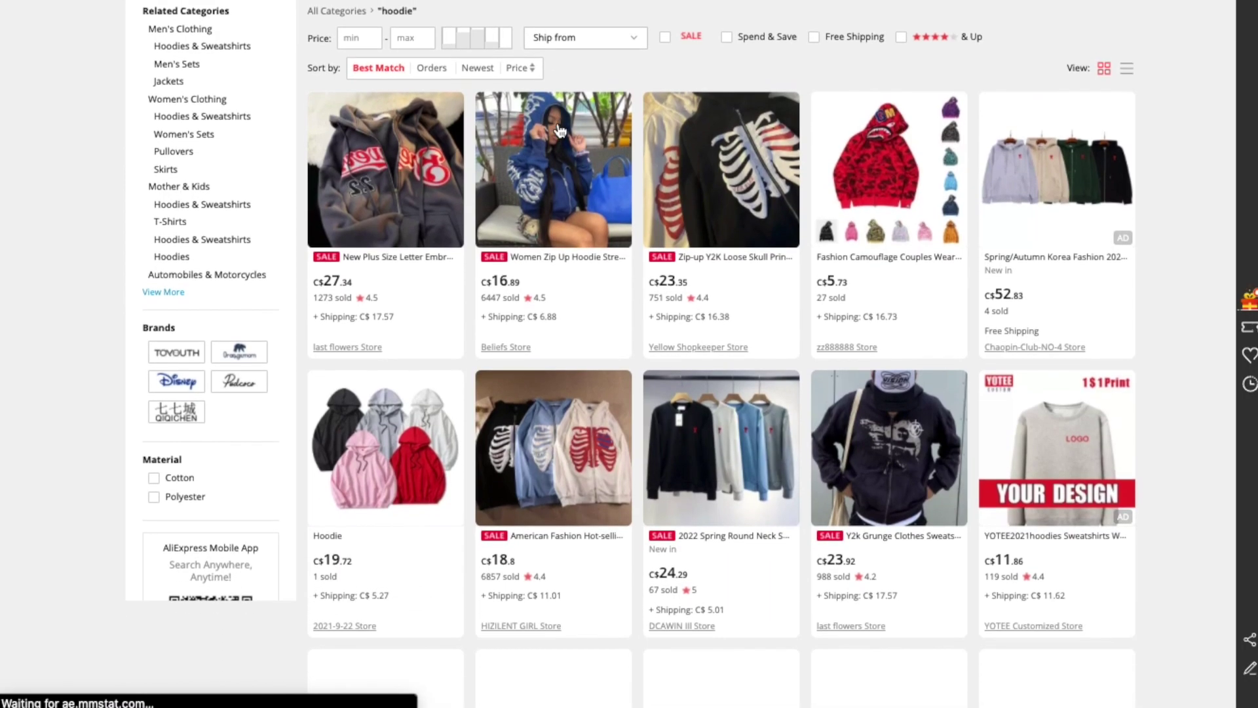
scroll(557, 122, "down", 5)
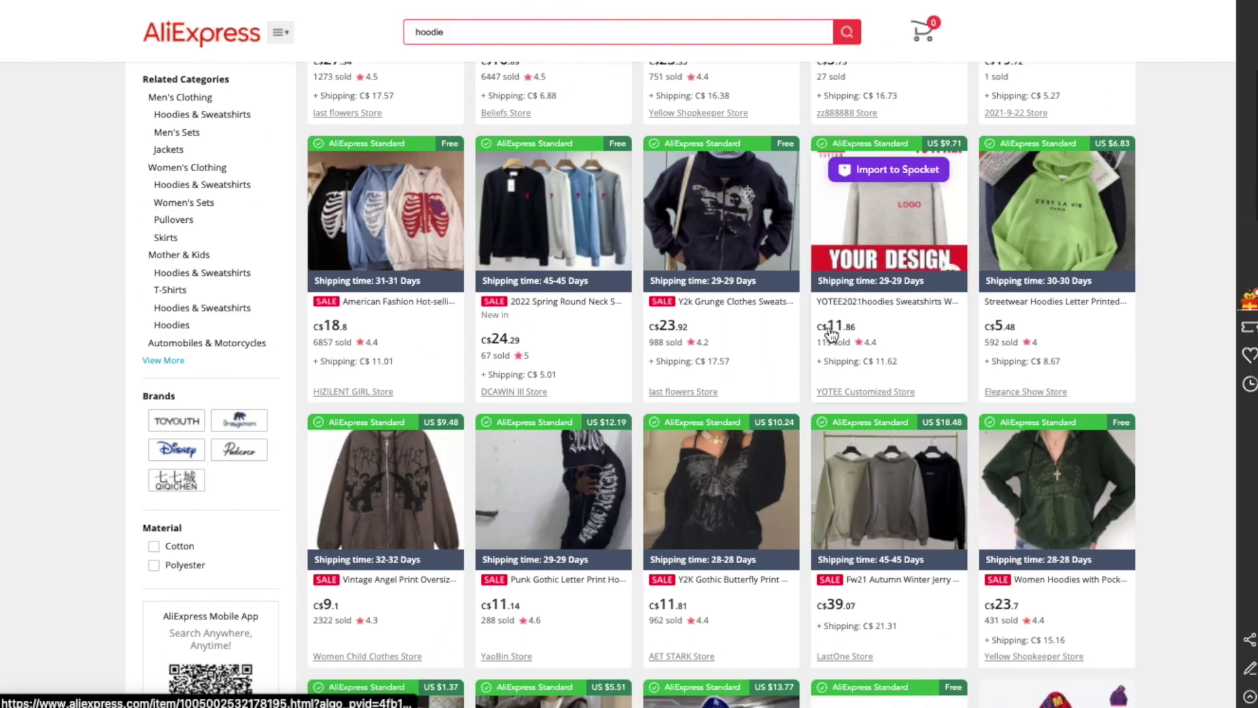
scroll(831, 336, "down", 3)
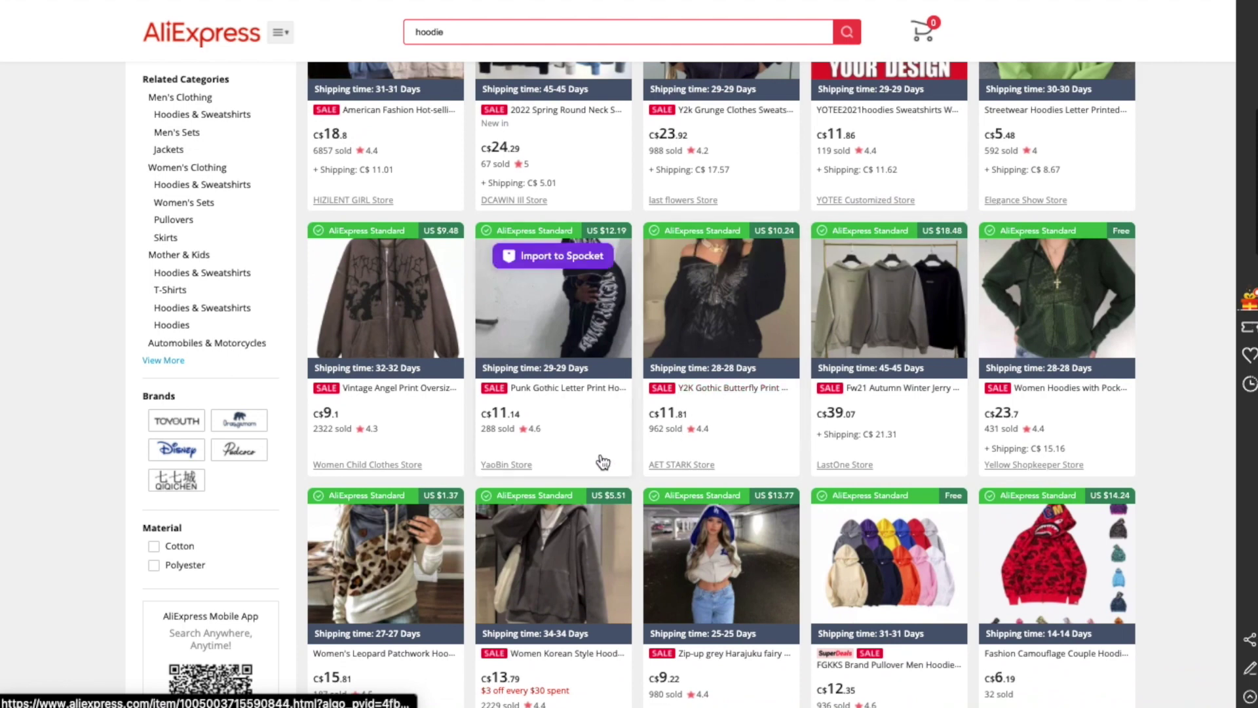
scroll(602, 462, "down", 3)
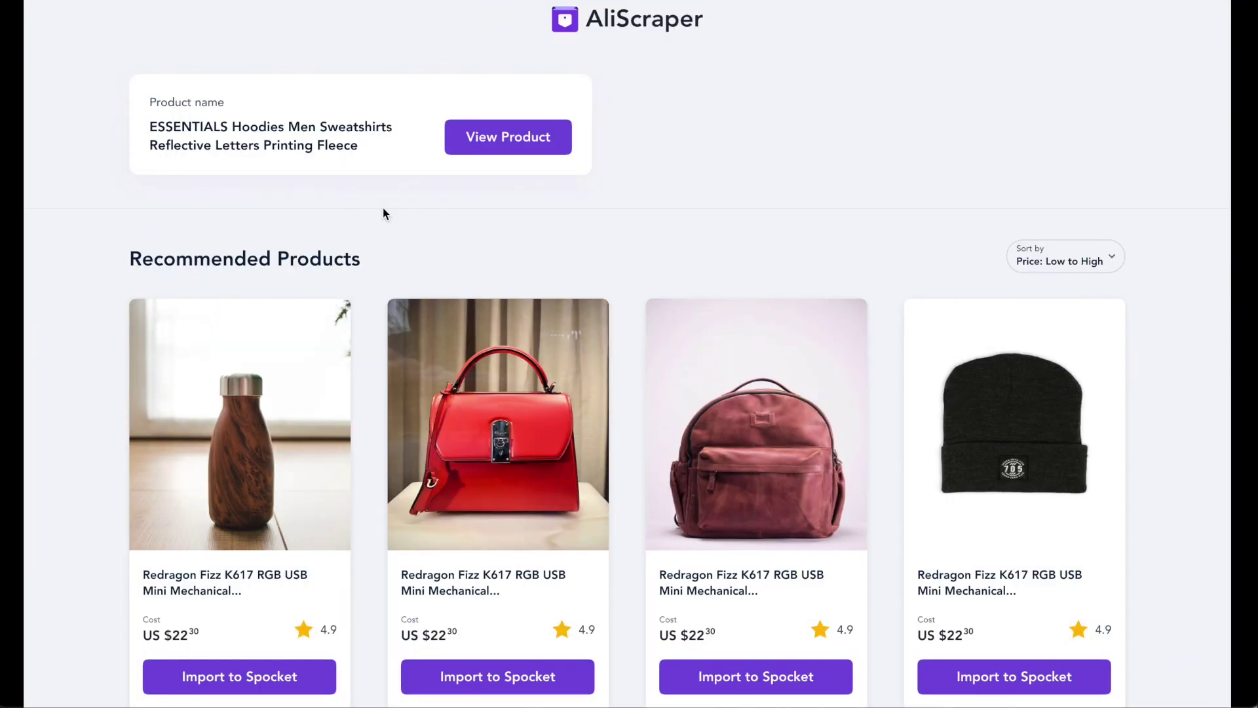
Scroll through AliScraper's recommended products for the ESSENTIALS hoodie.
scroll(383, 207, "down", 2)
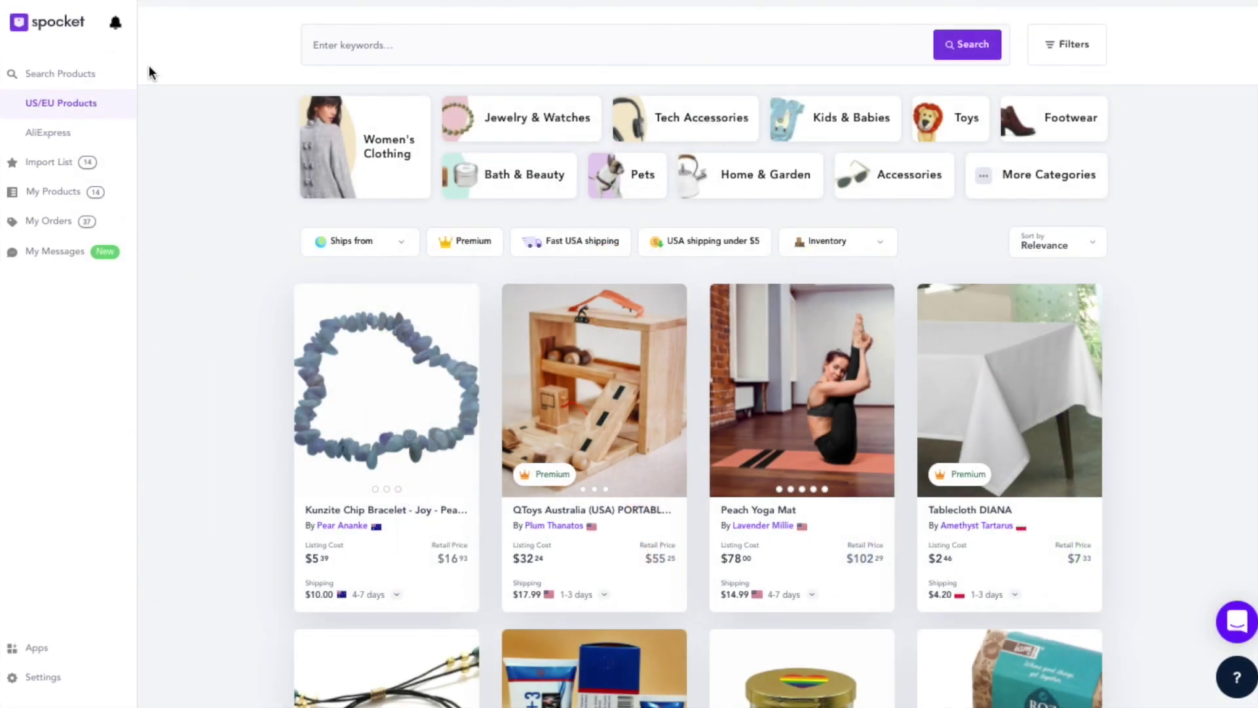
Open My Orders in Spocket and select all three orders for bulk checkout.
left_click(58, 221)
scroll(463, 233, "down", 3)
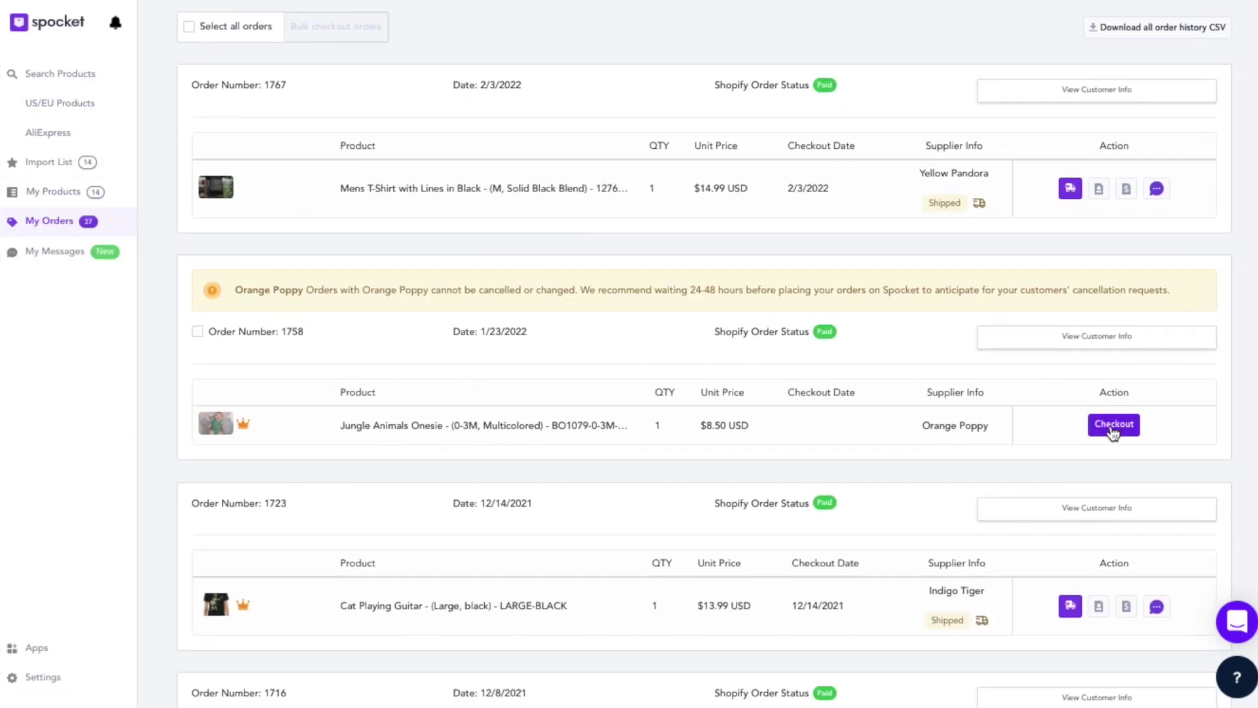
left_click(190, 27)
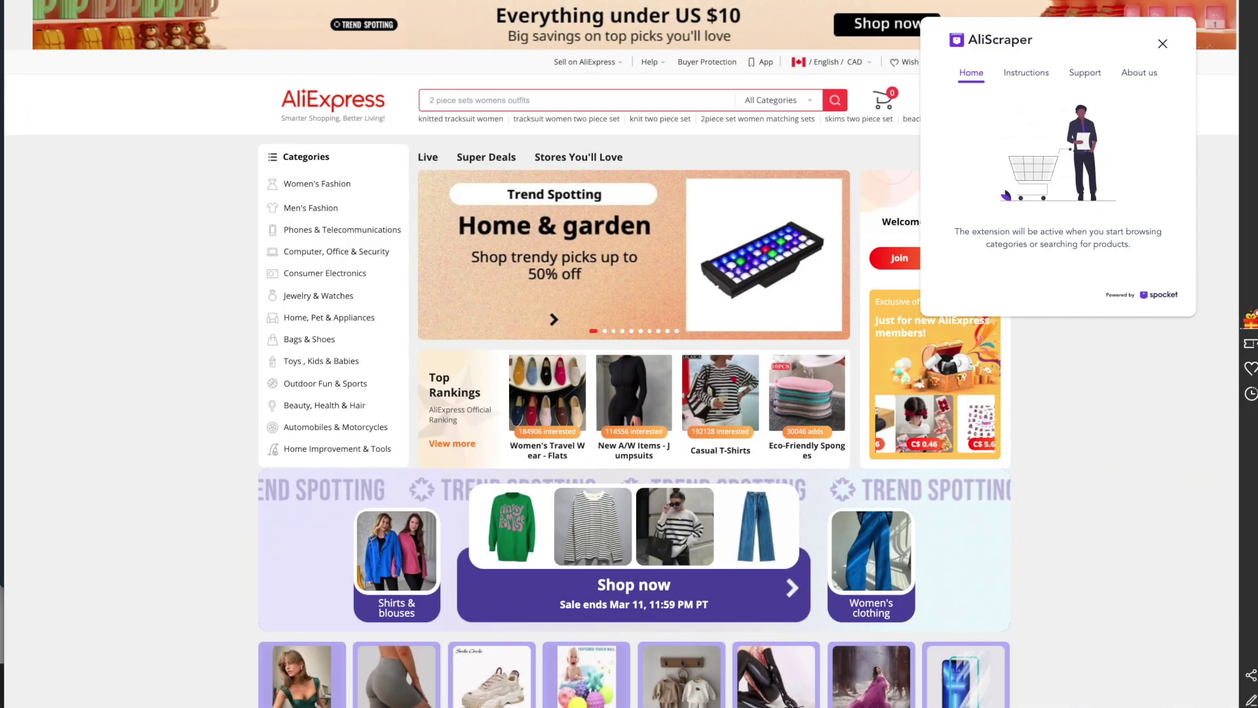
Show AliScraper's Support section, which invites questions, comments or suggestions to Spocket.
left_click(1085, 73)
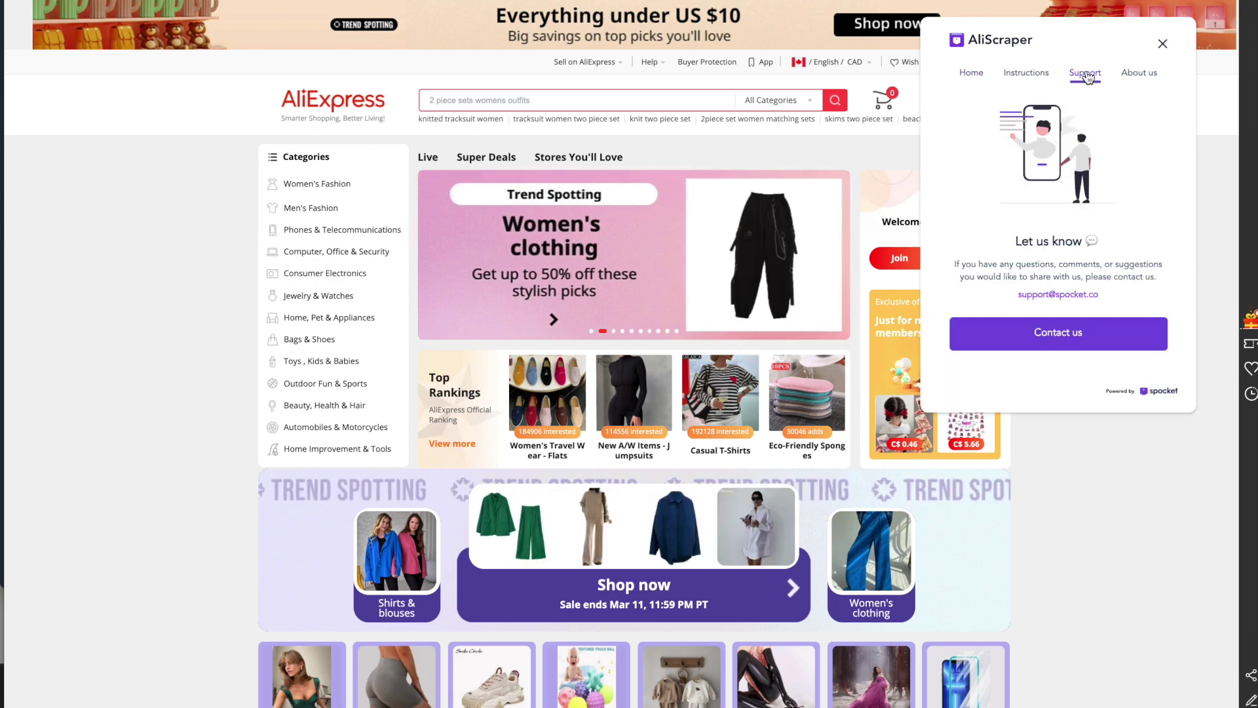